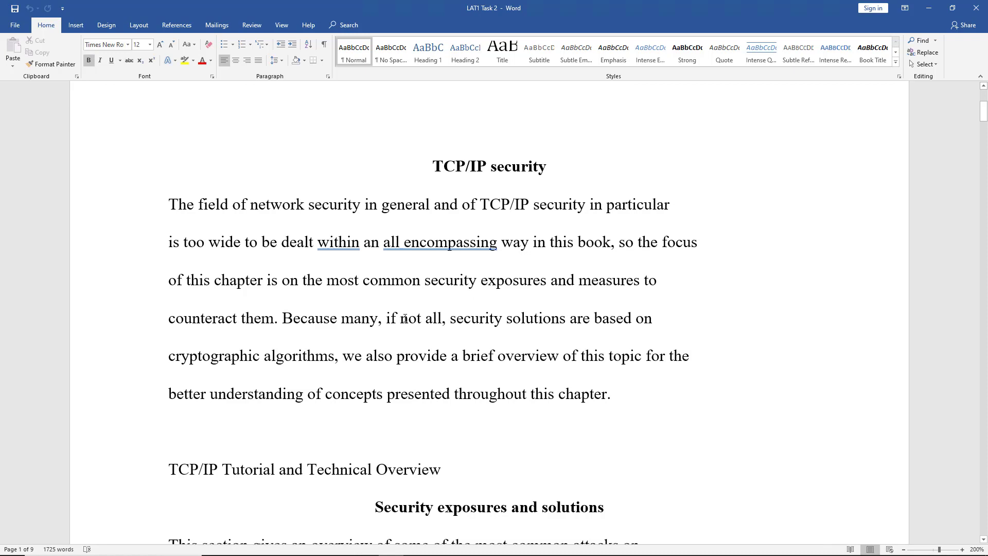
Make the 'TCP/IP security' title a centred Heading 1.
{"action": "key", "text": "ctrl+b"}
{"action": "scroll", "coordinate": [419, 208], "scroll_direction": "up", "scroll_amount": 1}
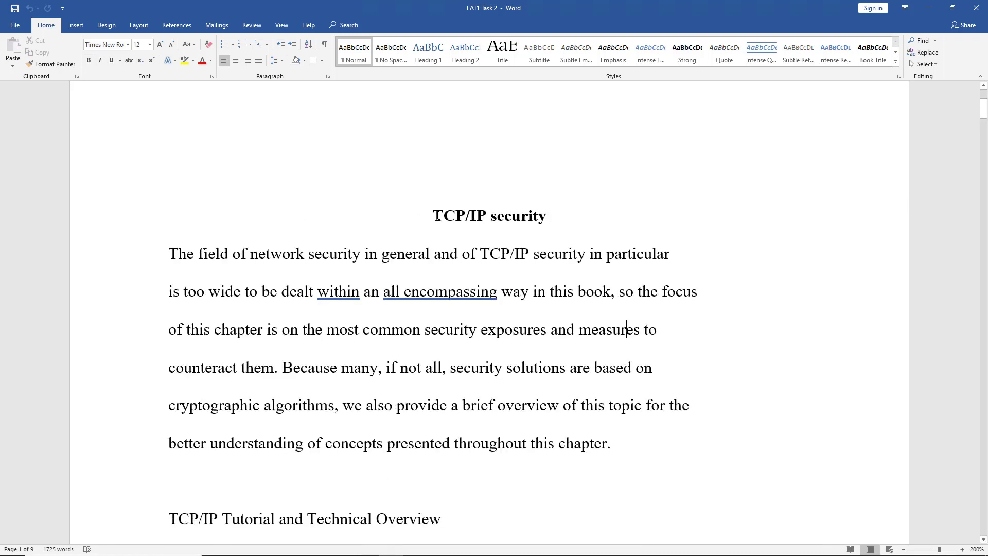
{"action": "triple_click", "coordinate": [480, 212]}
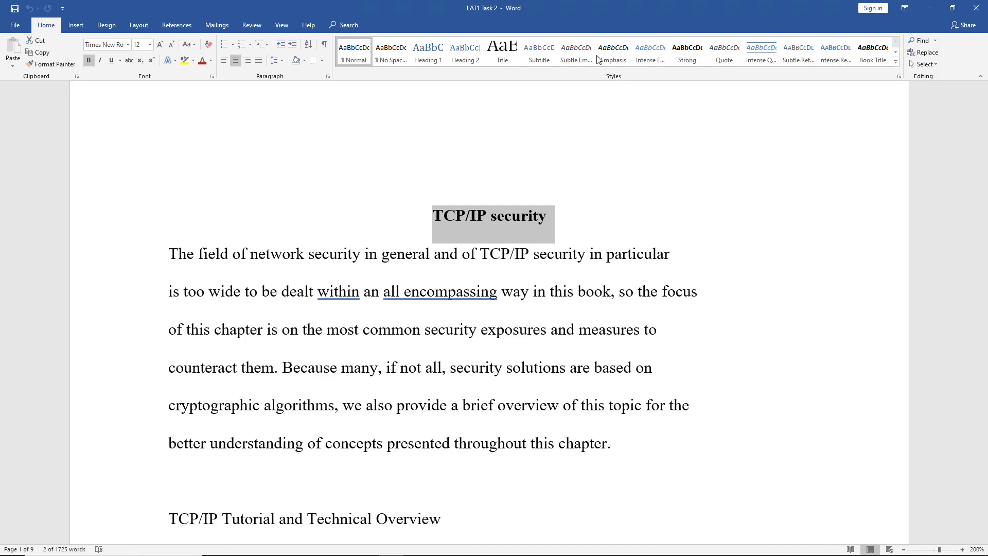
{"action": "left_click", "coordinate": [432, 56]}
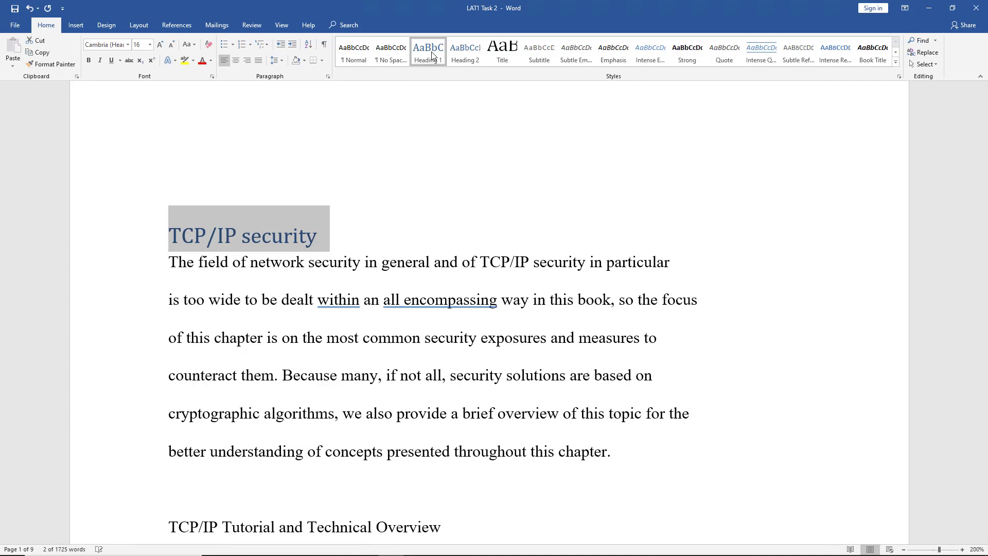
{"action": "left_click", "coordinate": [235, 61]}
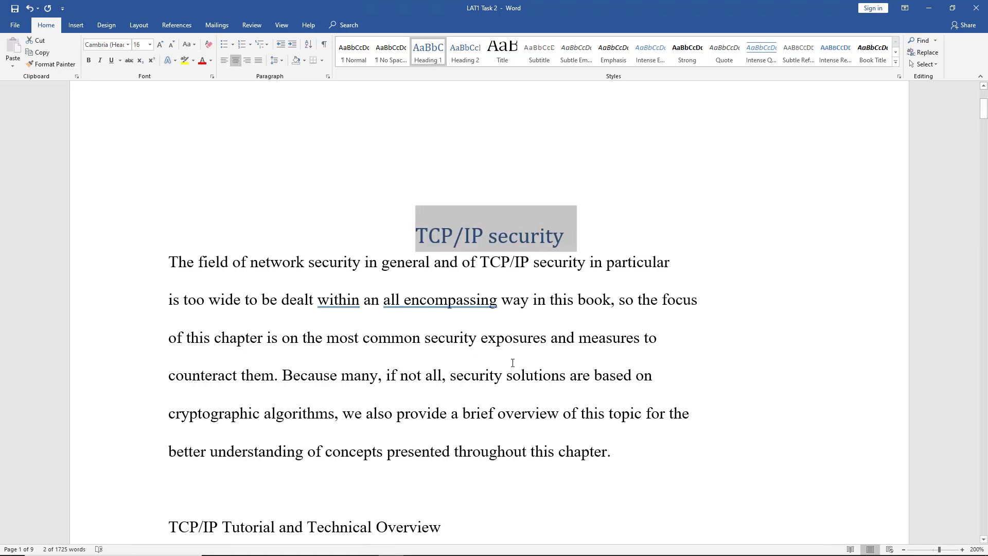
Make 'Security exposures and solutions' a centred Heading 1.
{"action": "scroll", "coordinate": [512, 363], "scroll_direction": "down", "scroll_amount": 5}
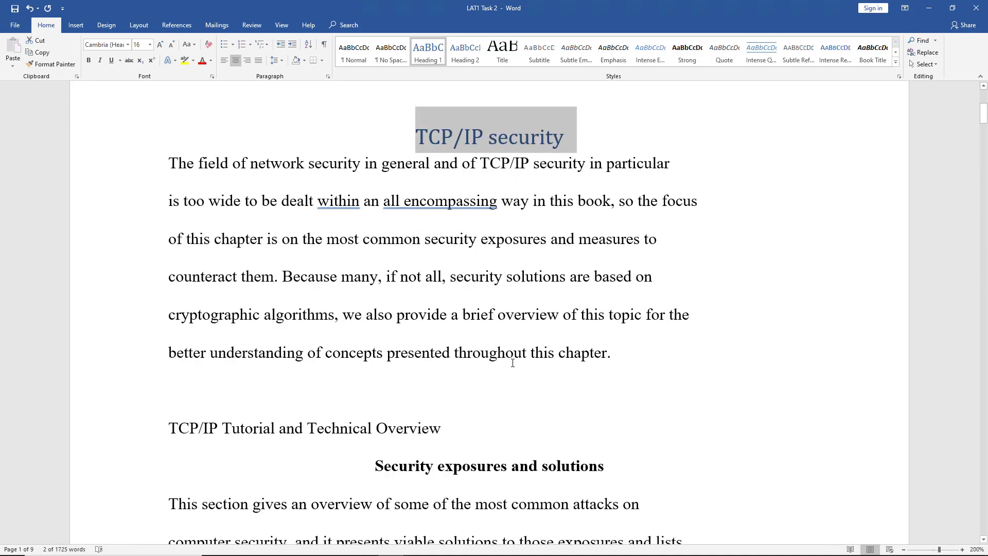
{"action": "left_click_drag", "start_coordinate": [375, 316], "coordinate": [599, 319]}
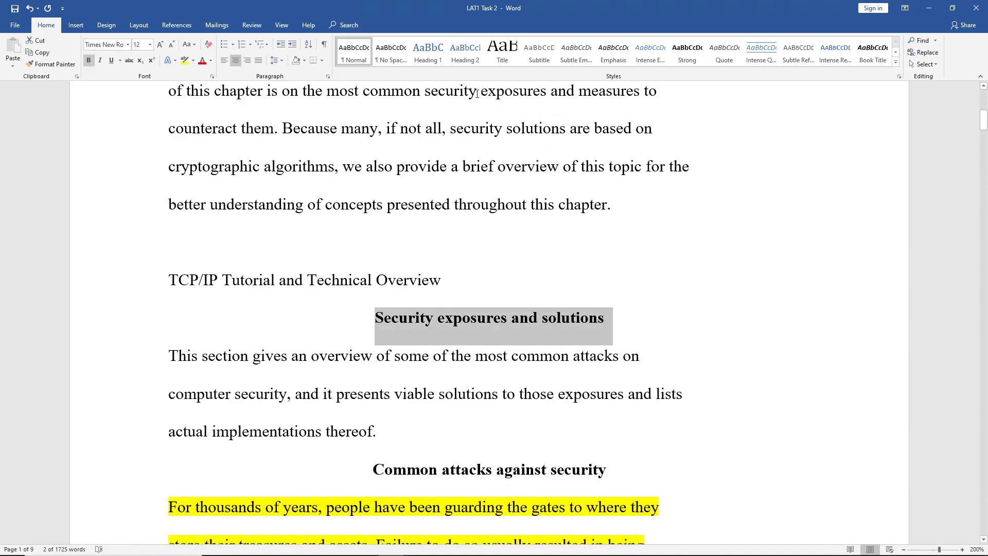
{"action": "left_click", "coordinate": [427, 51]}
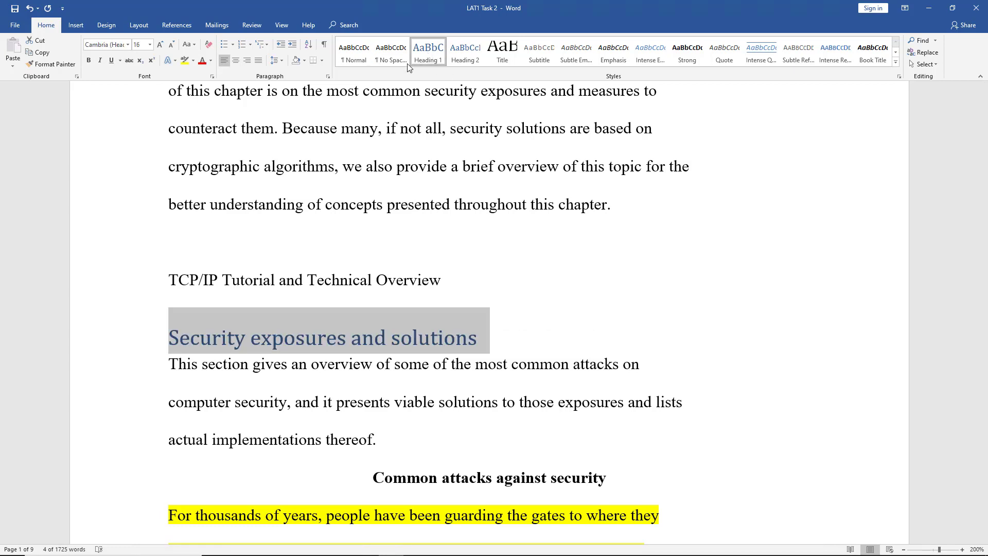
{"action": "left_click", "coordinate": [235, 61]}
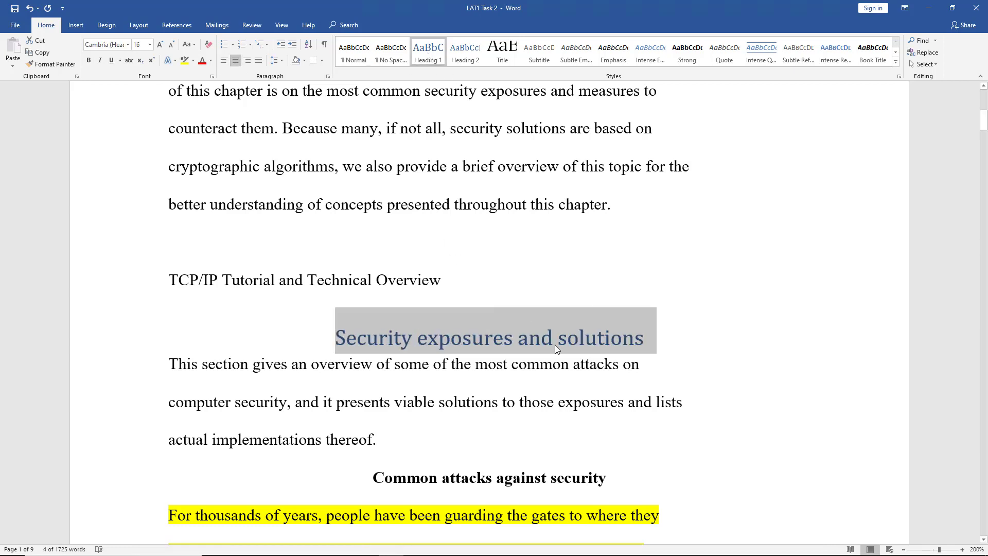
{"action": "left_click", "coordinate": [624, 380]}
Select the 'Common attacks against security' heading.
{"action": "scroll", "coordinate": [627, 379], "scroll_direction": "down", "scroll_amount": 2}
{"action": "scroll", "coordinate": [626, 380], "scroll_direction": "down", "scroll_amount": 2}
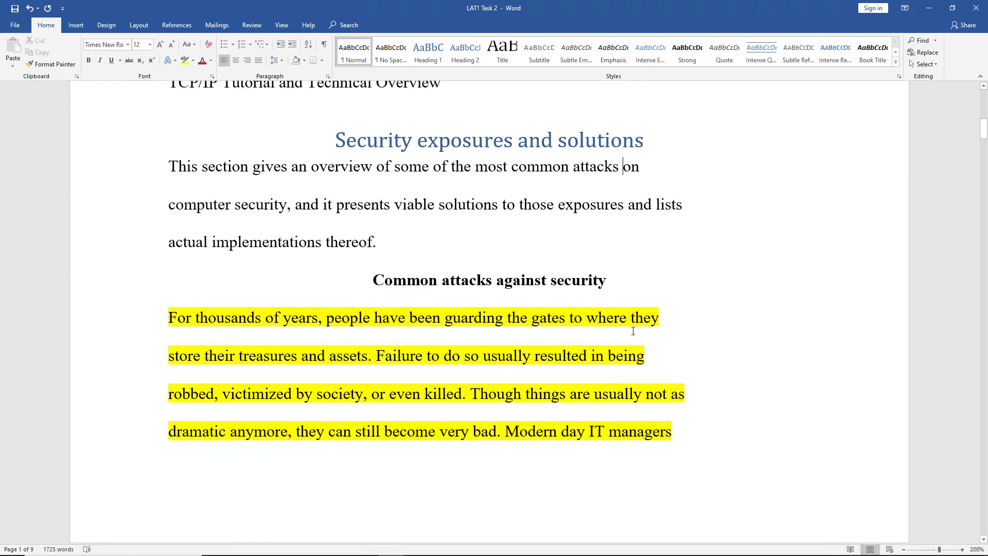
{"action": "left_click_drag", "start_coordinate": [374, 278], "coordinate": [638, 283]}
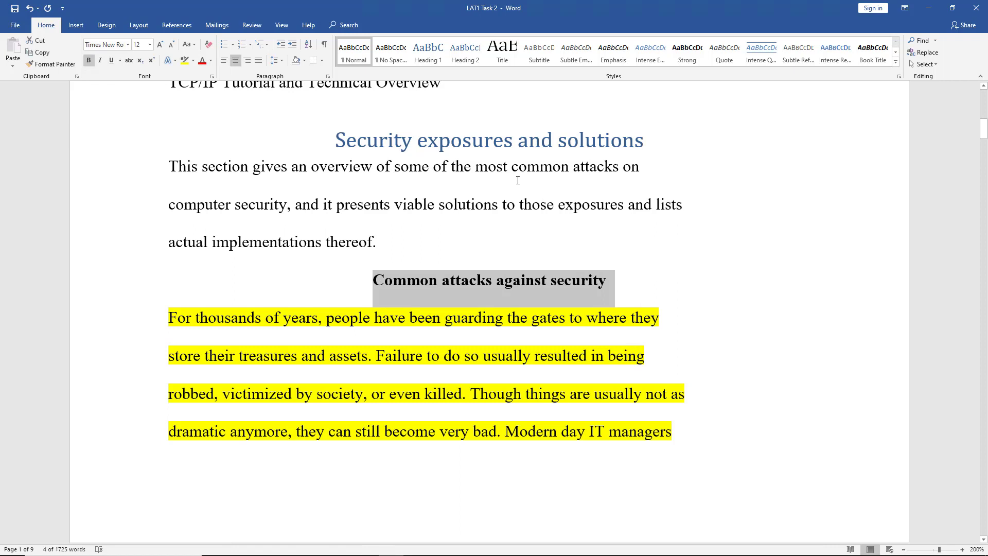
Make 'Common attacks against security' a centred Heading 2 and 'Implementations of security solutions' a Heading 1.
{"action": "left_click", "coordinate": [469, 54]}
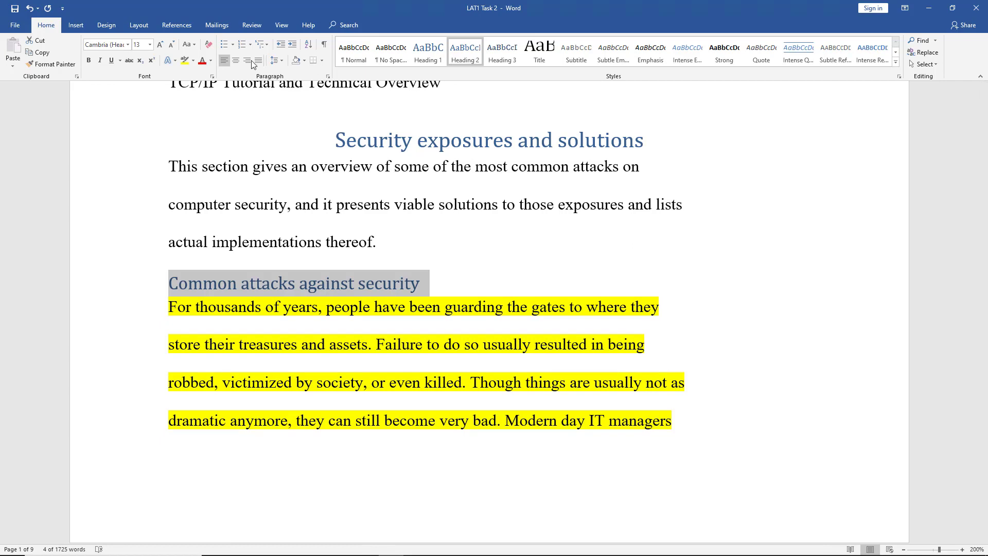
{"action": "left_click", "coordinate": [235, 60]}
{"action": "scroll", "coordinate": [557, 303], "scroll_direction": "down", "scroll_amount": 10}
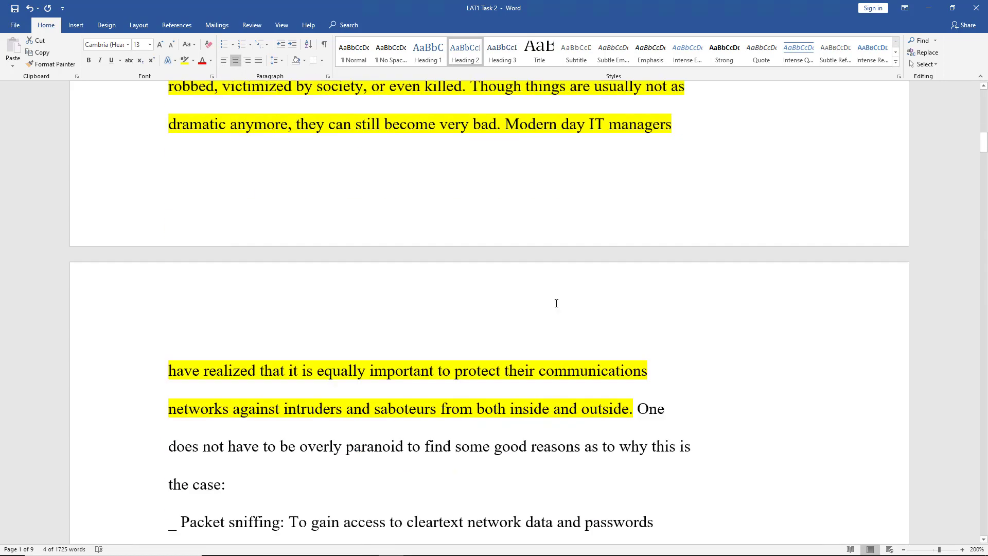
{"action": "scroll", "coordinate": [556, 303], "scroll_direction": "down", "scroll_amount": 5}
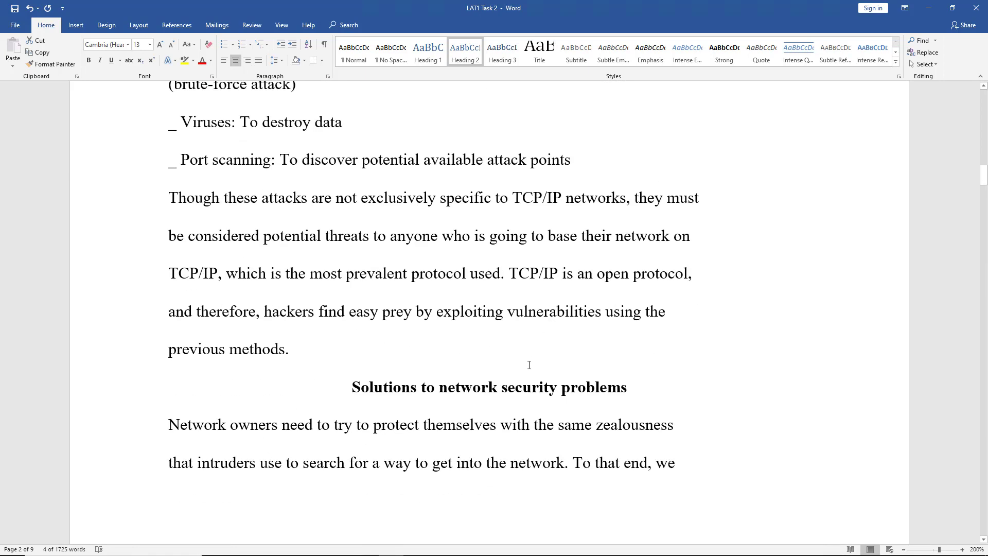
{"action": "scroll", "coordinate": [529, 365], "scroll_direction": "down", "scroll_amount": 2}
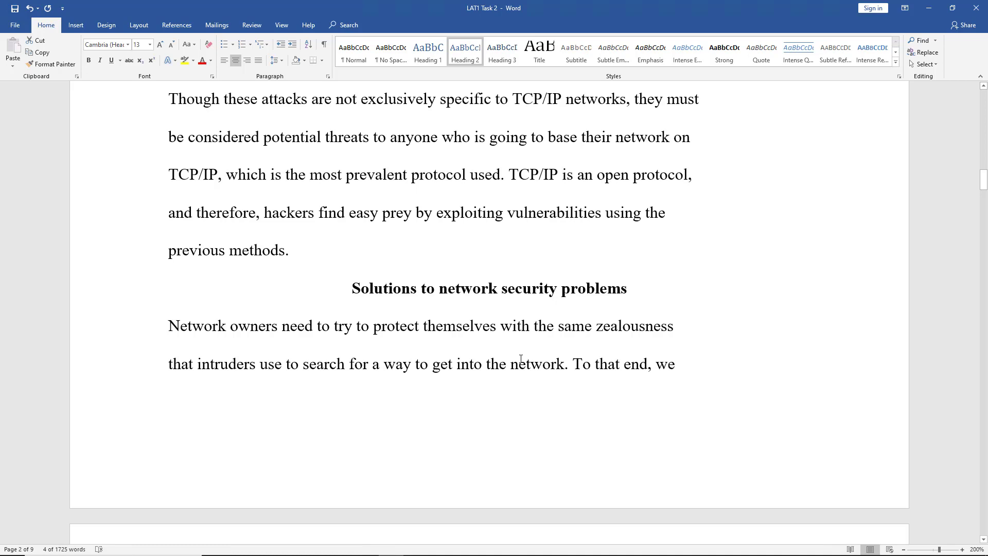
{"action": "scroll", "coordinate": [521, 359], "scroll_direction": "down", "scroll_amount": 10}
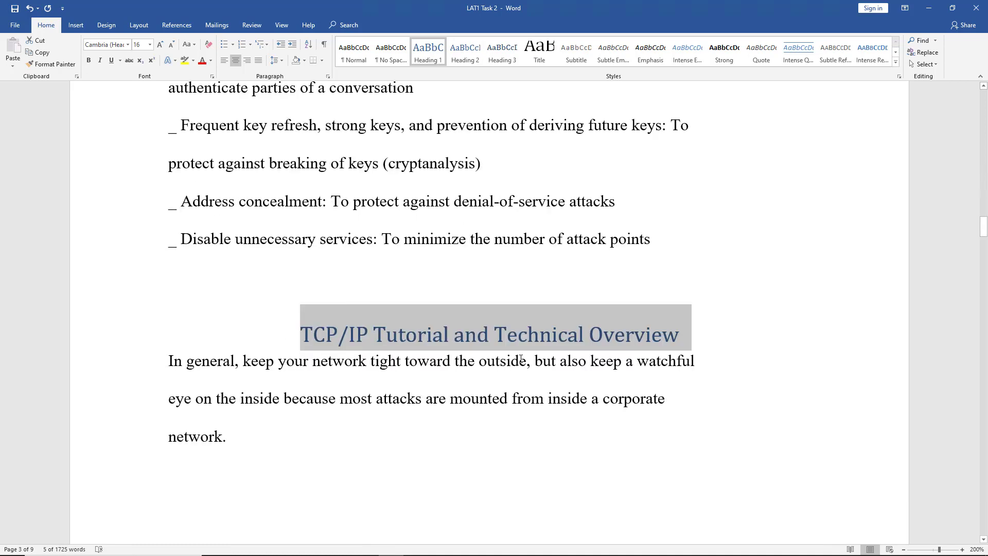
{"action": "scroll", "coordinate": [521, 359], "scroll_direction": "down", "scroll_amount": 1}
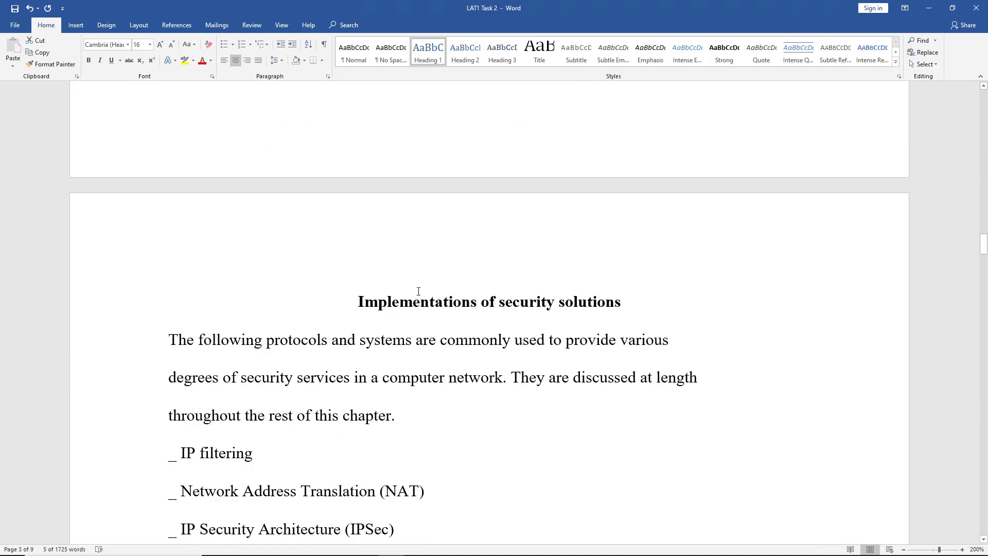
{"action": "left_click_drag", "start_coordinate": [355, 301], "coordinate": [643, 300]}
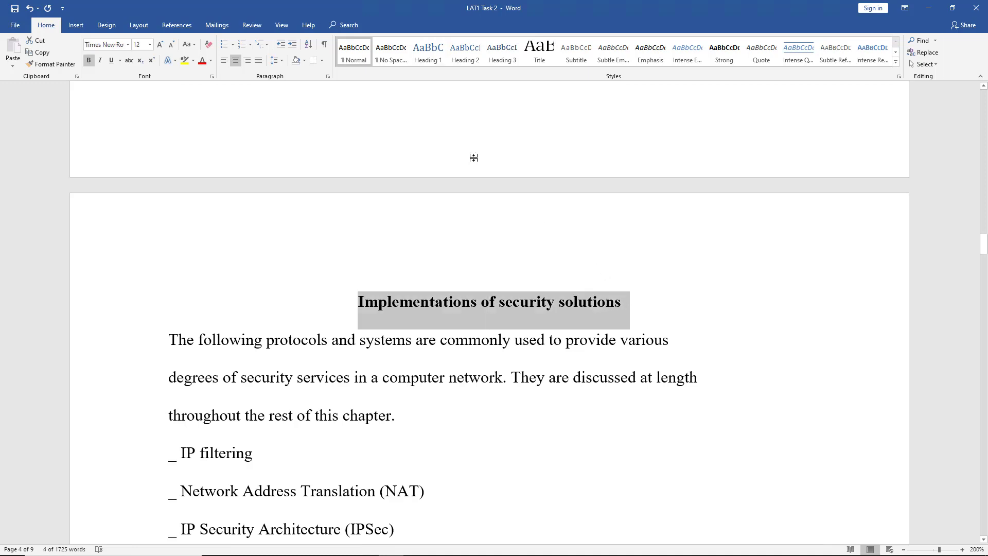
{"action": "left_click", "coordinate": [428, 52]}
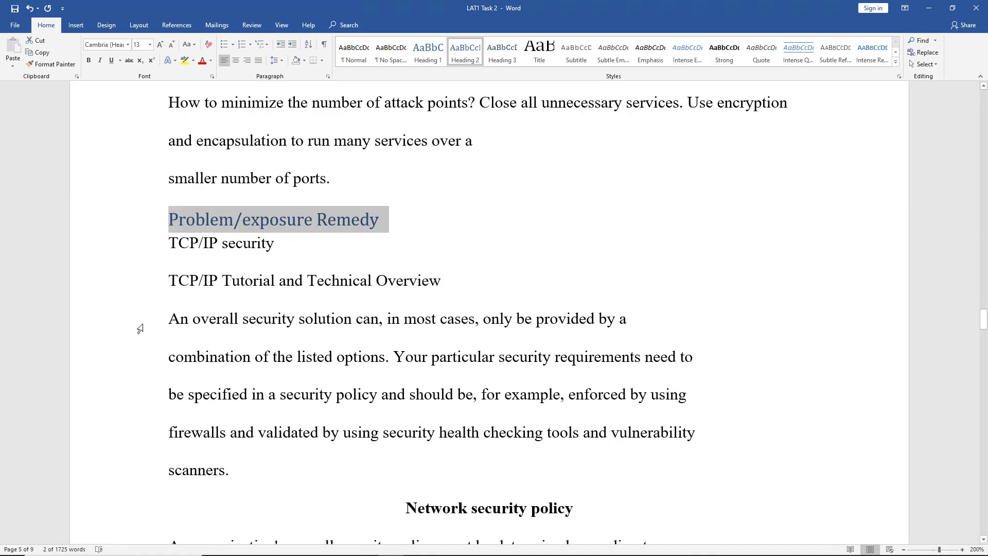
Centre 'Network security policy' as a heading and make 'Everything not specifically denied is permitted' a centred Heading 3.
{"action": "scroll", "coordinate": [572, 446], "scroll_direction": "down", "scroll_amount": 5}
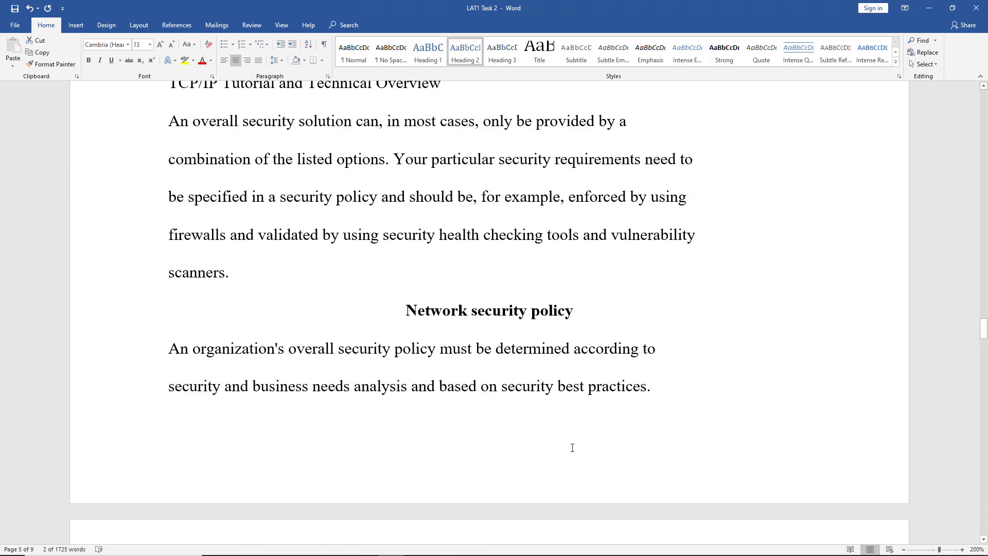
{"action": "triple_click", "coordinate": [586, 163]}
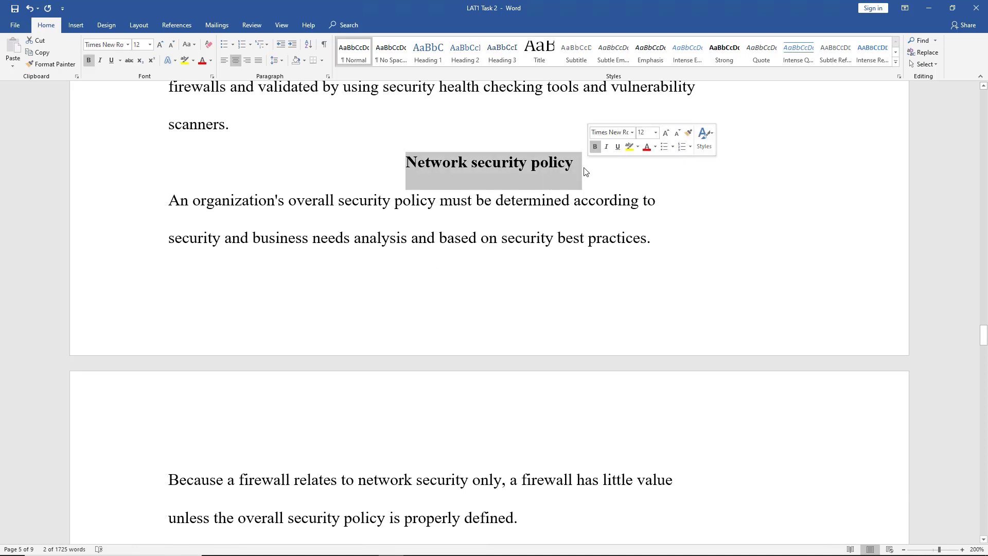
{"action": "left_click", "coordinate": [464, 51]}
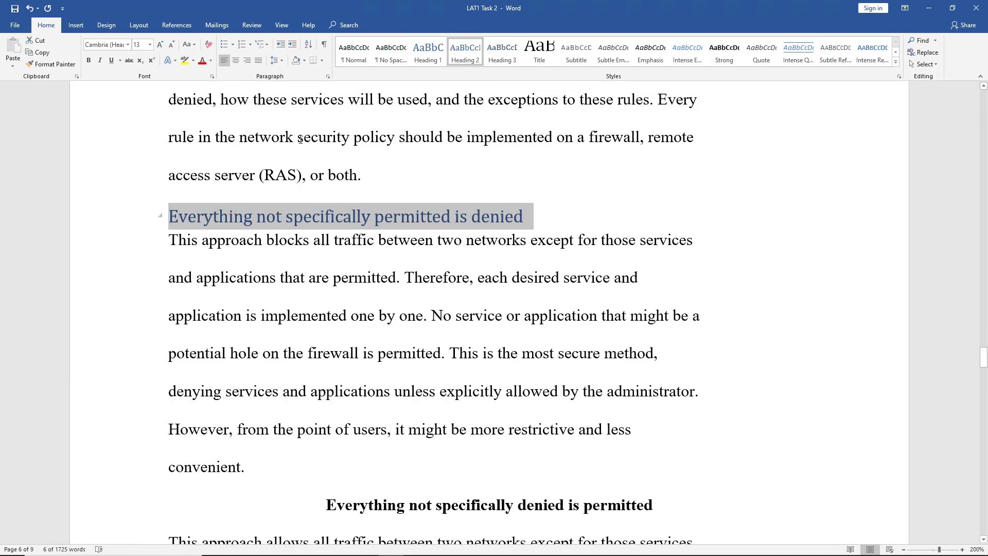
{"action": "left_click", "coordinate": [235, 61]}
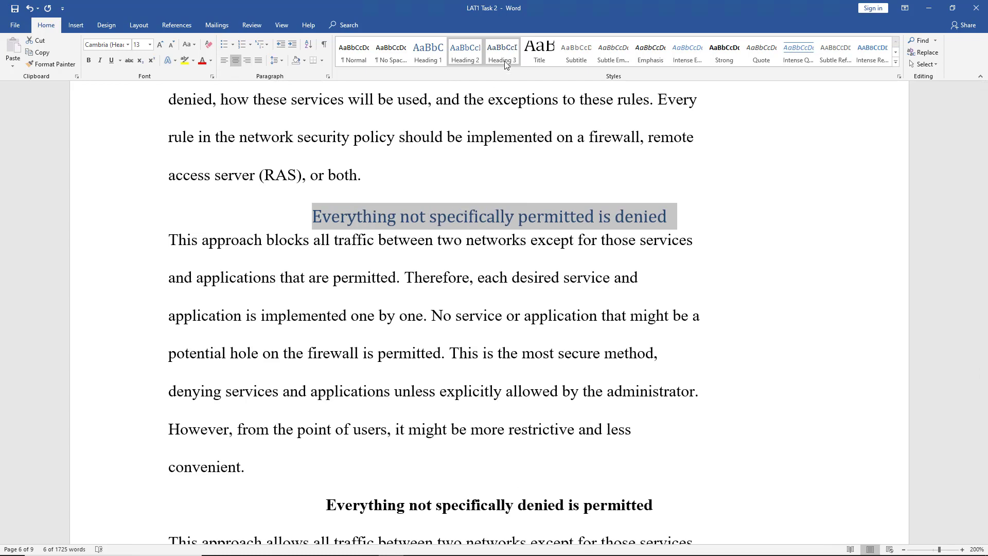
{"action": "scroll", "coordinate": [503, 360], "scroll_direction": "down", "scroll_amount": 3}
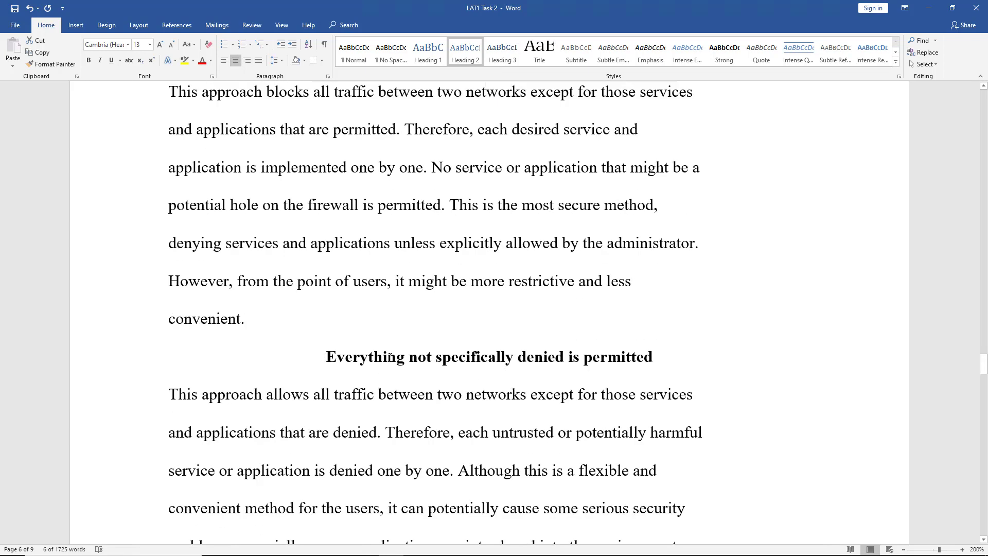
{"action": "left_click_drag", "start_coordinate": [341, 360], "coordinate": [660, 360]}
{"action": "left_click", "coordinate": [493, 63]}
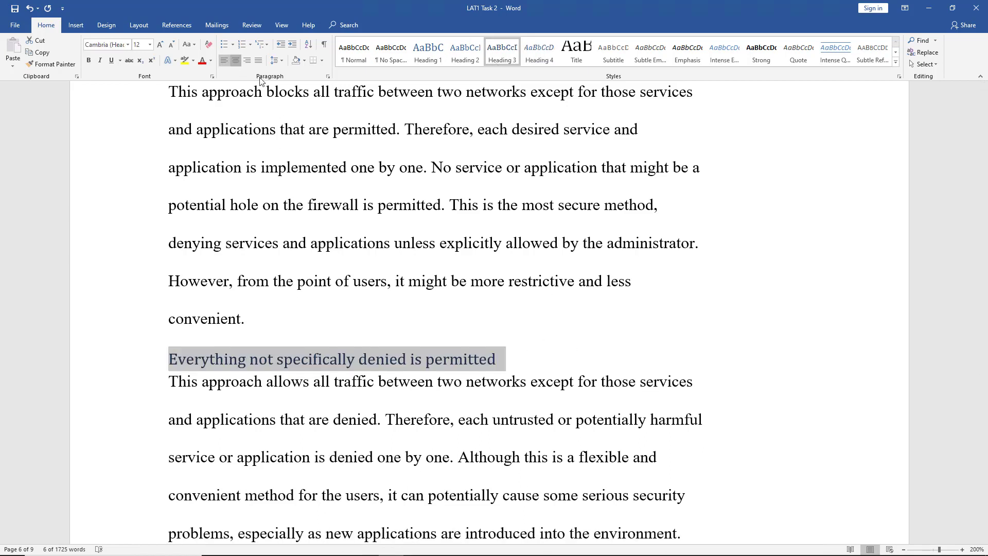
{"action": "left_click", "coordinate": [235, 61]}
Make 'TCP/IP Security' and 'Part A. Synthesis of article' centred Heading 3s, then return to the top.
{"action": "scroll", "coordinate": [533, 306], "scroll_direction": "down", "scroll_amount": 7}
{"action": "left_click_drag", "start_coordinate": [432, 225], "coordinate": [554, 226]}
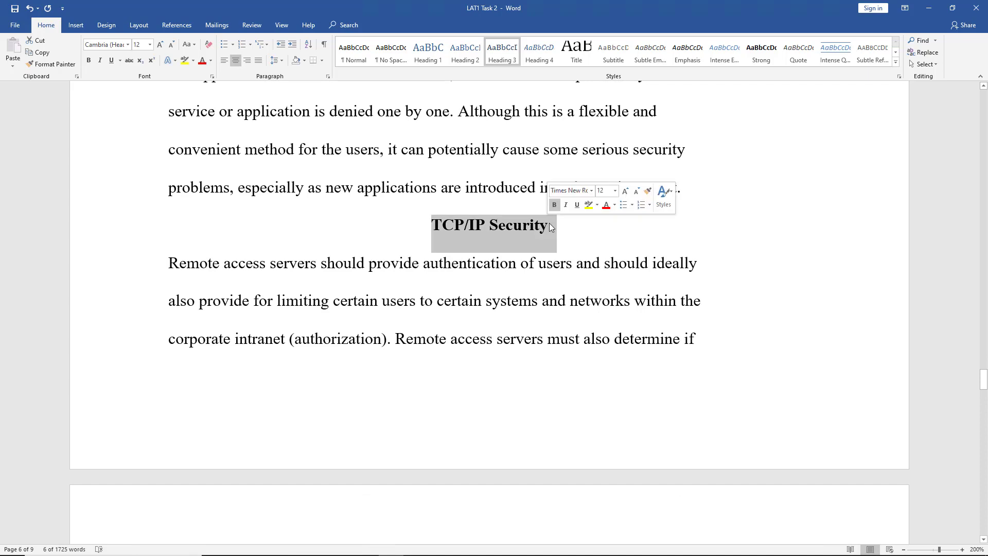
{"action": "left_click", "coordinate": [495, 55]}
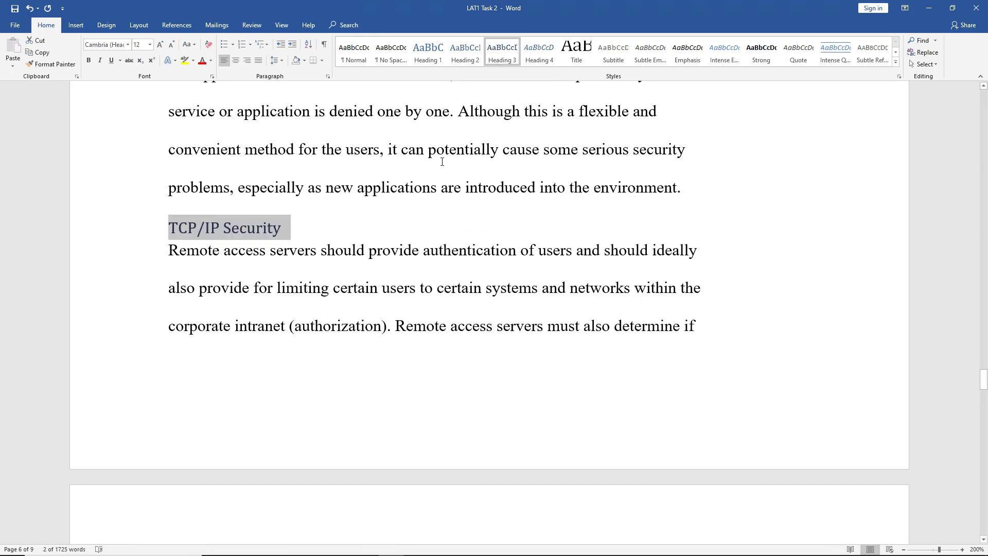
{"action": "left_click", "coordinate": [236, 60]}
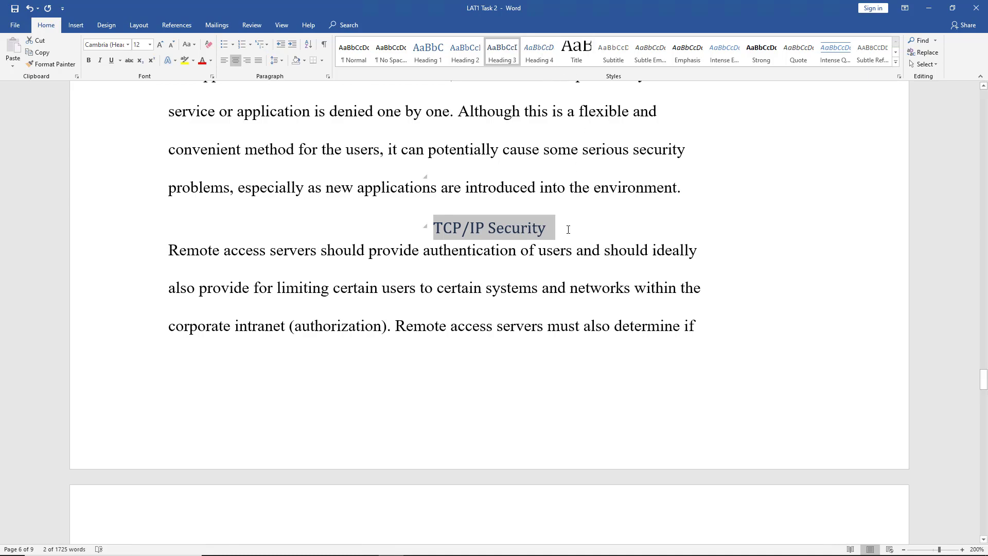
{"action": "scroll", "coordinate": [569, 230], "scroll_direction": "down", "scroll_amount": 10}
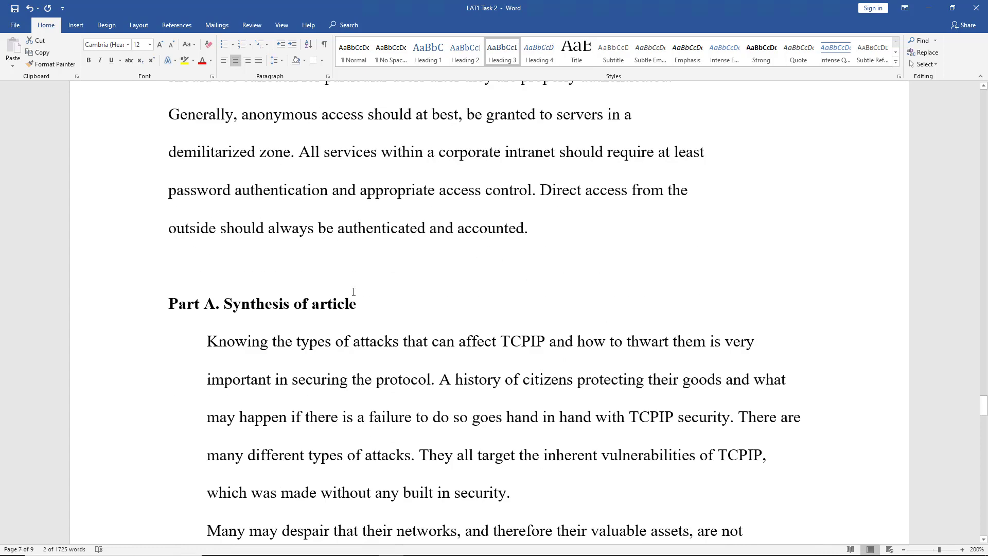
{"action": "left_click_drag", "start_coordinate": [355, 304], "coordinate": [175, 308]}
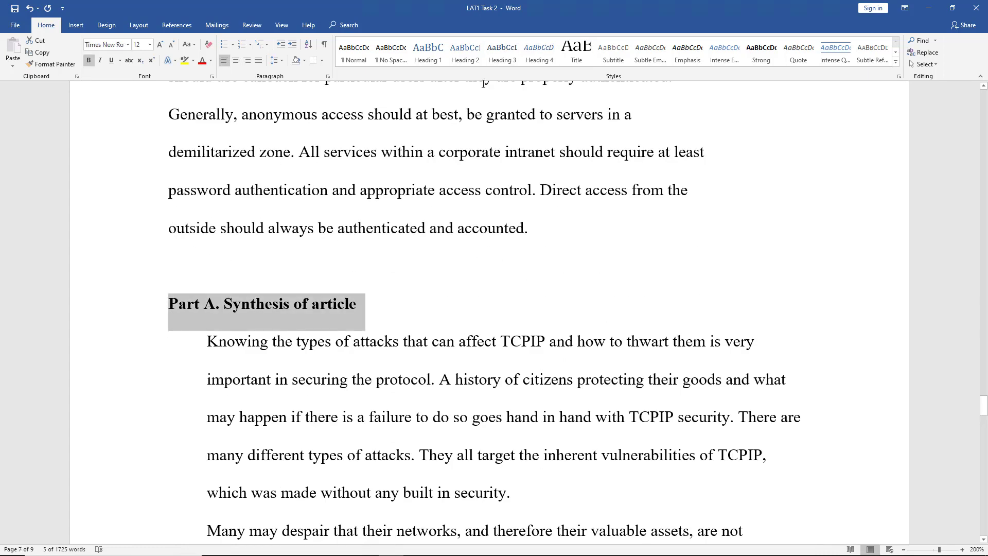
{"action": "left_click", "coordinate": [502, 52]}
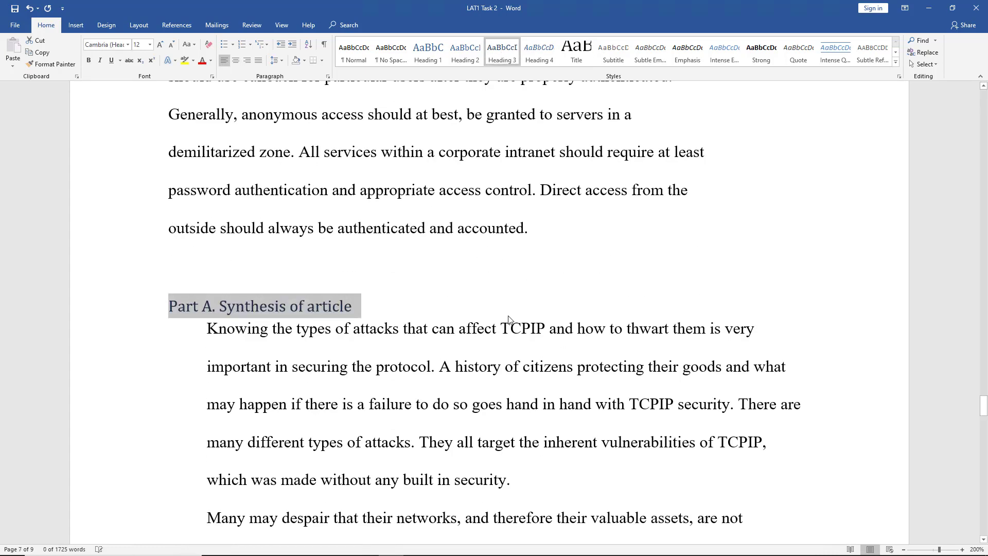
{"action": "left_click", "coordinate": [235, 60]}
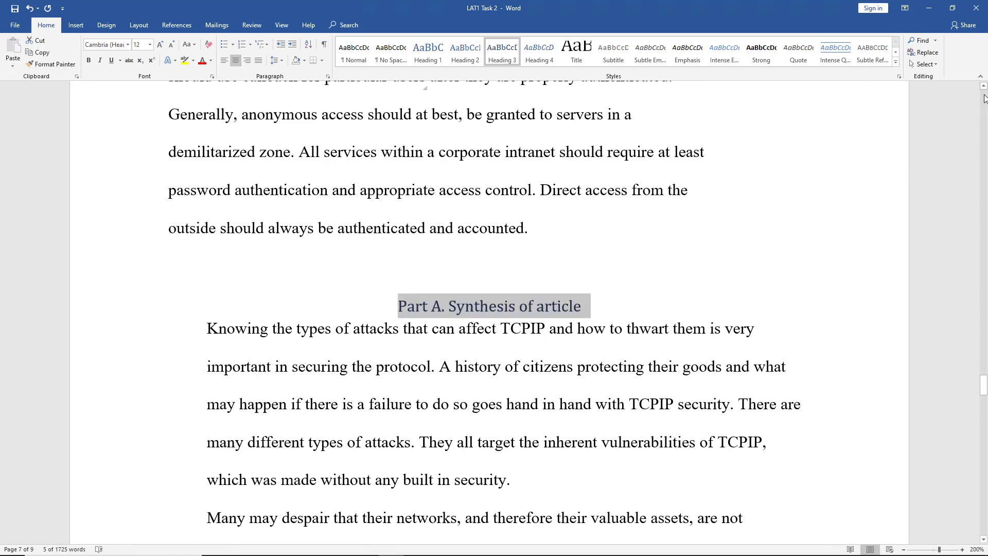
{"action": "left_click", "coordinate": [984, 98]}
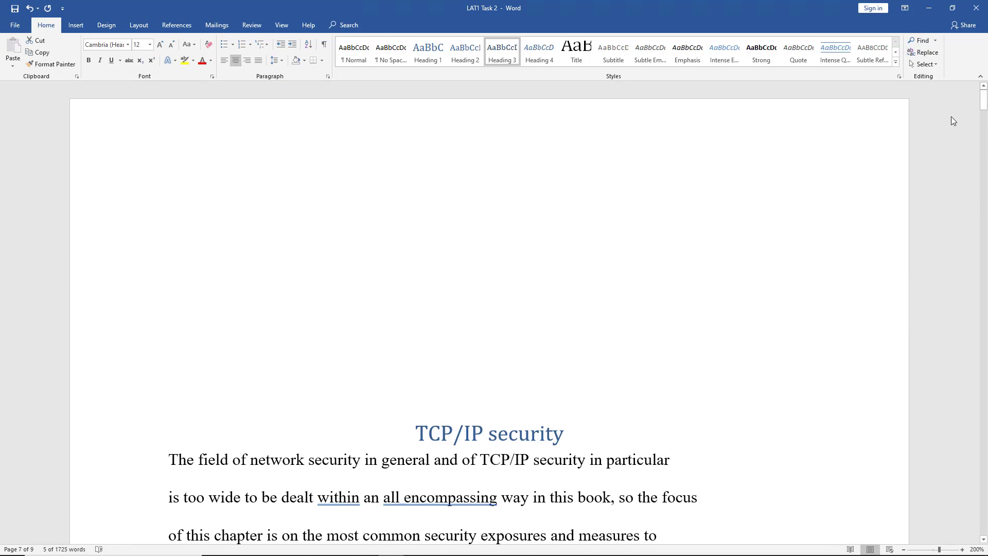
Insert Automatic Table 1 contents on the empty top line of page 1.
{"action": "left_click", "coordinate": [311, 279]}
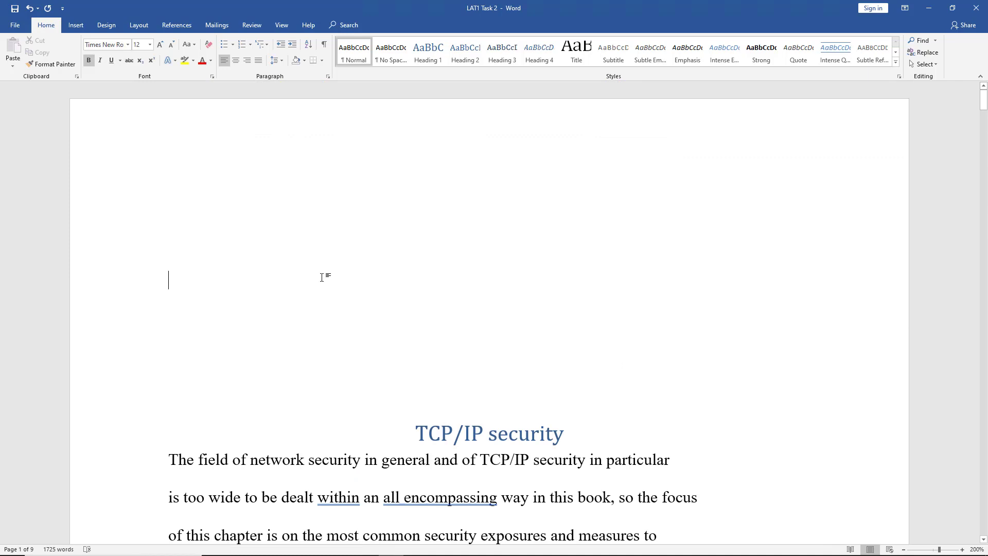
{"action": "key", "text": "Up"}
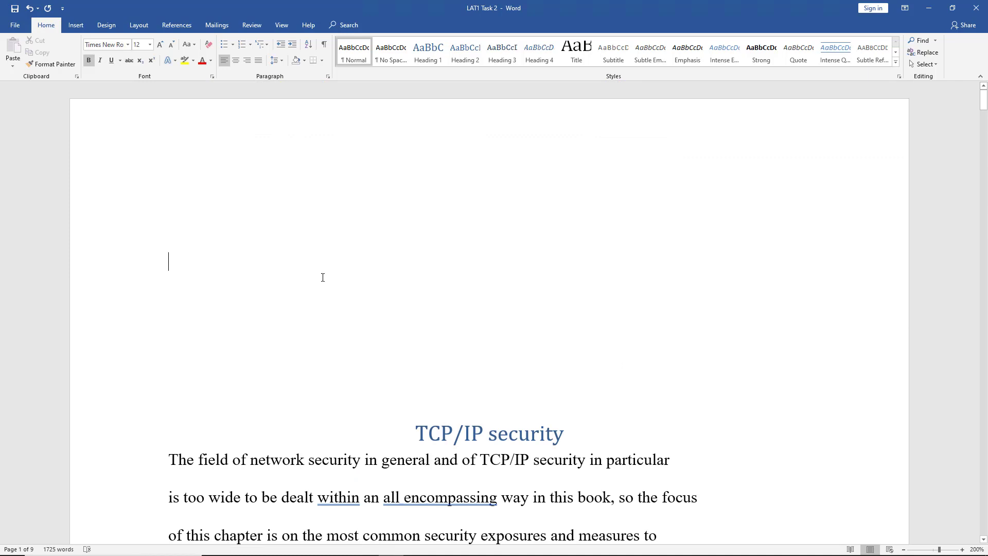
{"action": "left_click", "coordinate": [173, 26]}
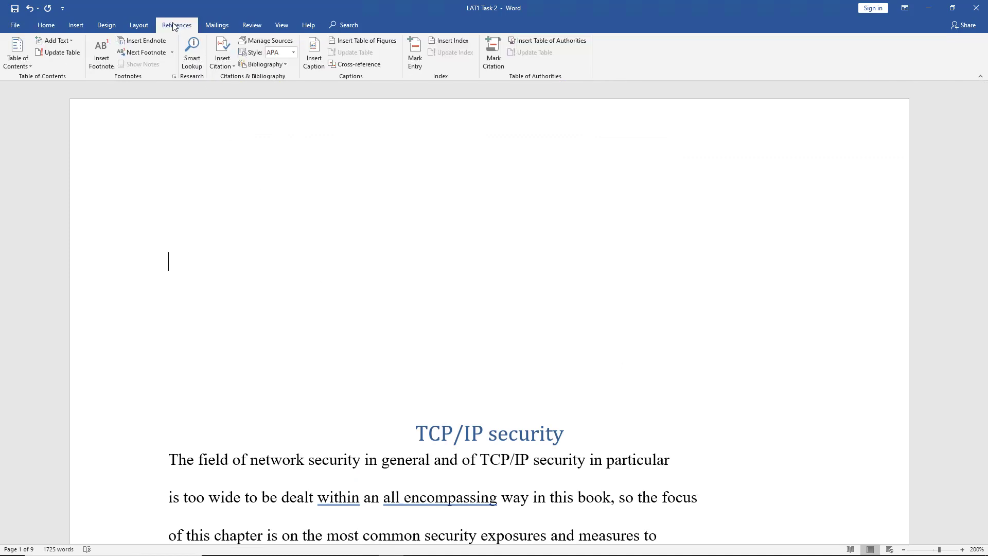
{"action": "left_click", "coordinate": [25, 66]}
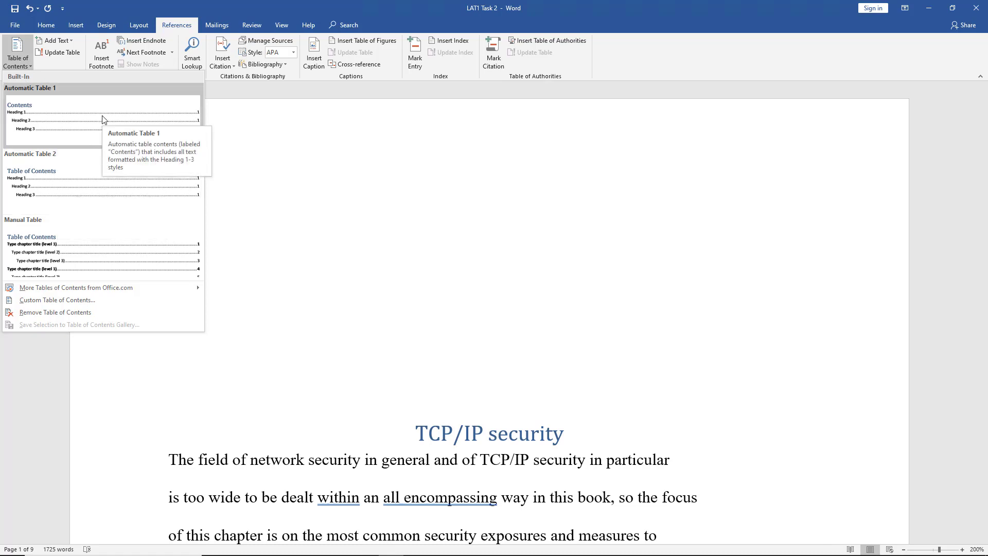
{"action": "key", "text": "Escape"}
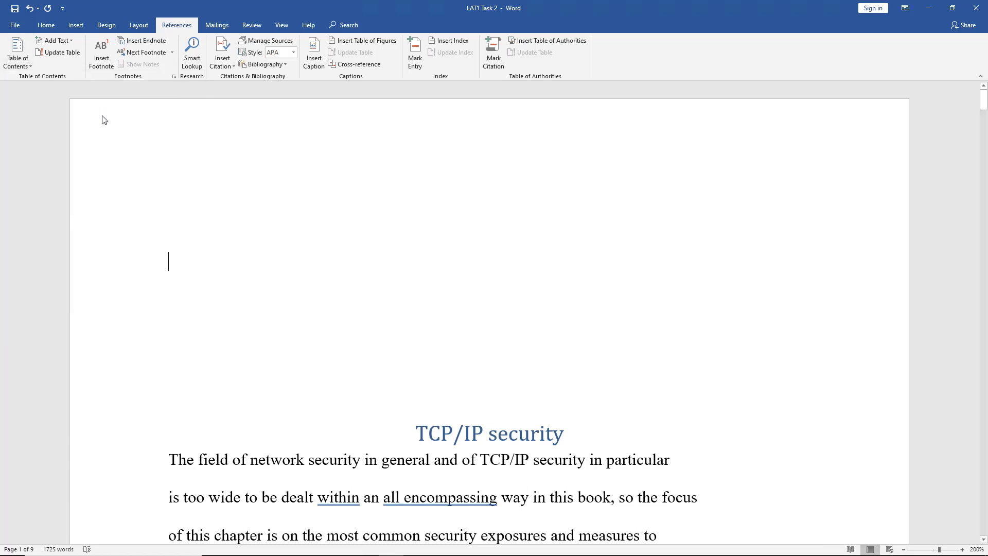
Review the new contents table, stepping into several of its entries.
{"action": "scroll", "coordinate": [99, 121], "scroll_direction": "down", "scroll_amount": 3}
{"action": "scroll", "coordinate": [133, 134], "scroll_direction": "down", "scroll_amount": 3}
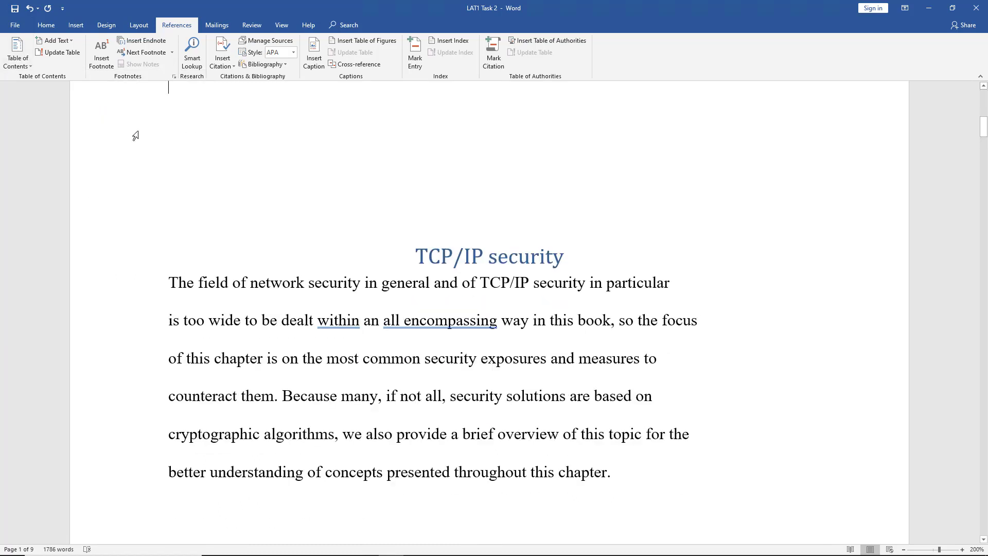
{"action": "scroll", "coordinate": [135, 136], "scroll_direction": "up", "scroll_amount": 7}
{"action": "scroll", "coordinate": [136, 137], "scroll_direction": "up", "scroll_amount": 2}
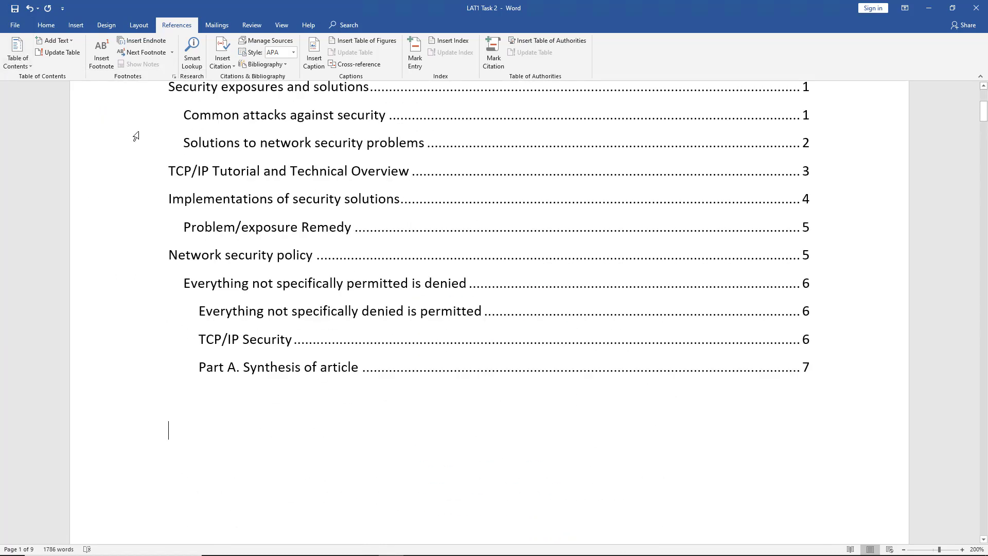
{"action": "scroll", "coordinate": [136, 136], "scroll_direction": "up", "scroll_amount": 3}
{"action": "scroll", "coordinate": [136, 136], "scroll_direction": "down", "scroll_amount": 1}
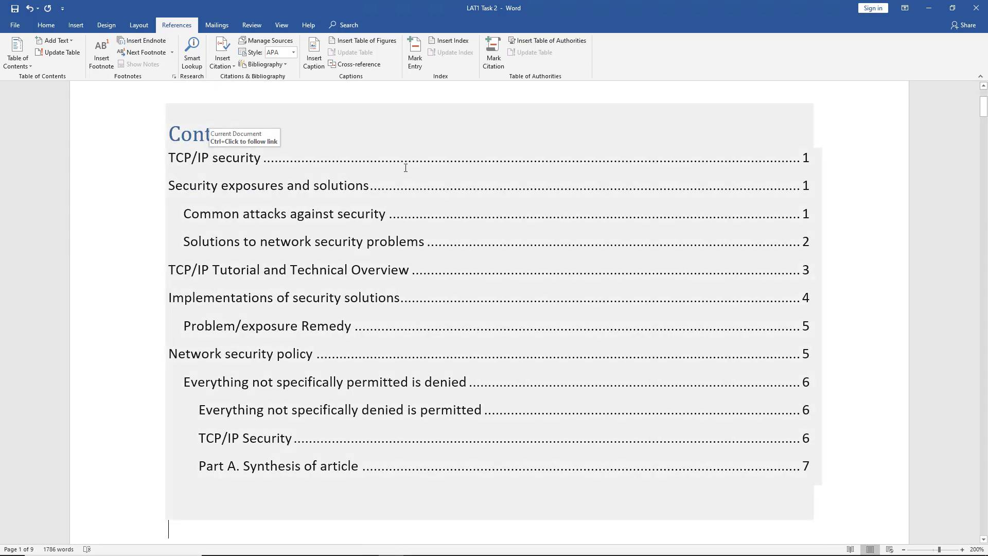
{"action": "left_click", "coordinate": [263, 159]}
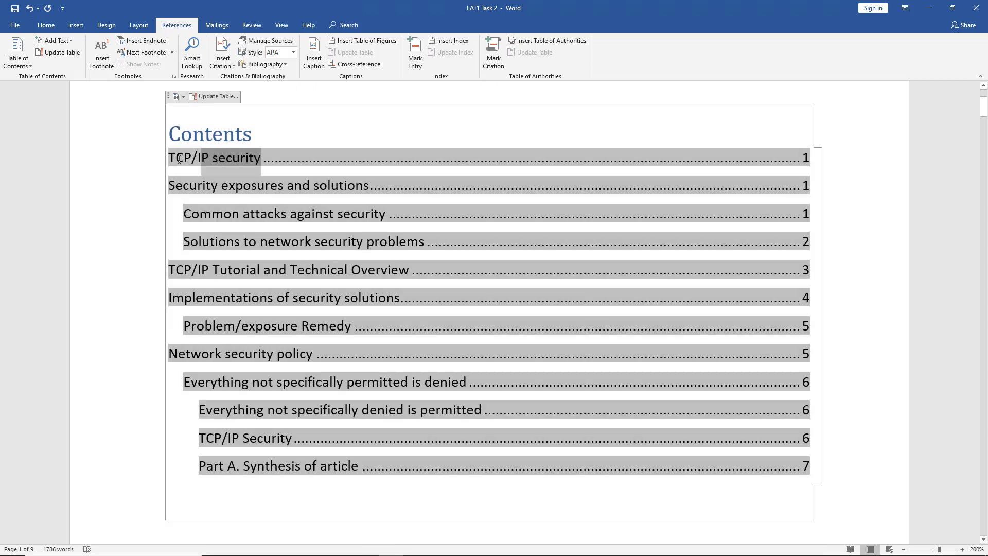
{"action": "left_click", "coordinate": [193, 197]}
{"action": "left_click", "coordinate": [191, 211]}
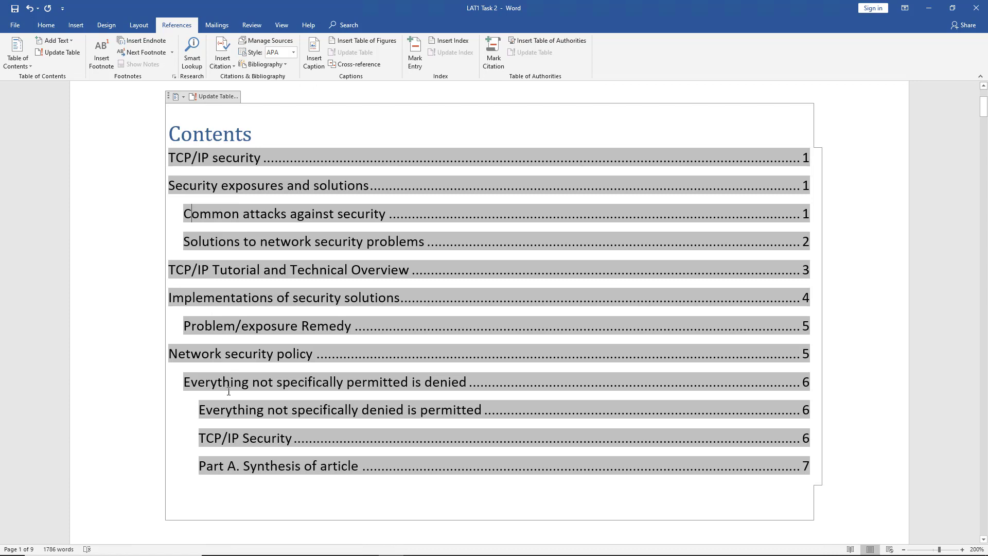
{"action": "left_click", "coordinate": [226, 410]}
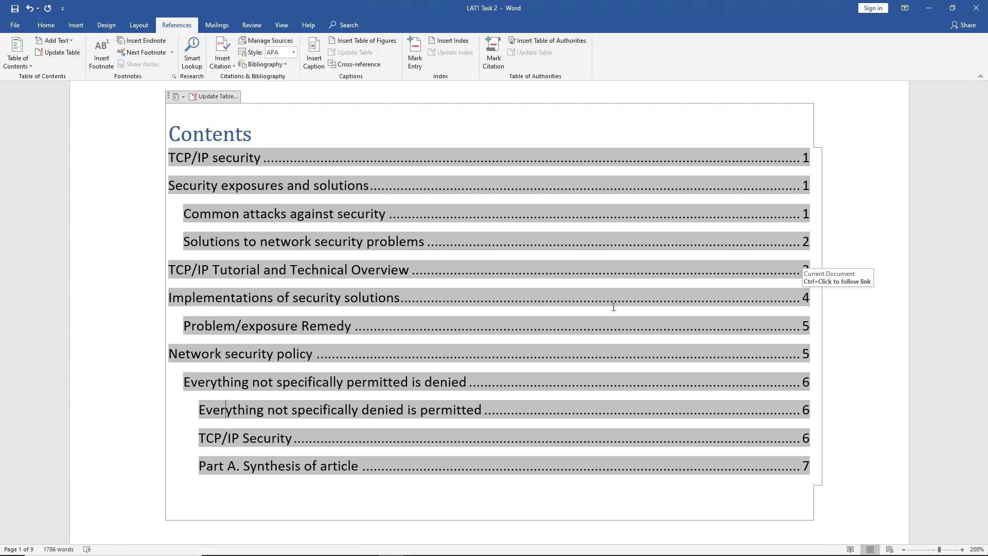
Restyle 'Common attacks against security' as Heading 1.
{"action": "scroll", "coordinate": [613, 307], "scroll_direction": "down", "scroll_amount": 5}
{"action": "scroll", "coordinate": [614, 307], "scroll_direction": "down", "scroll_amount": 15}
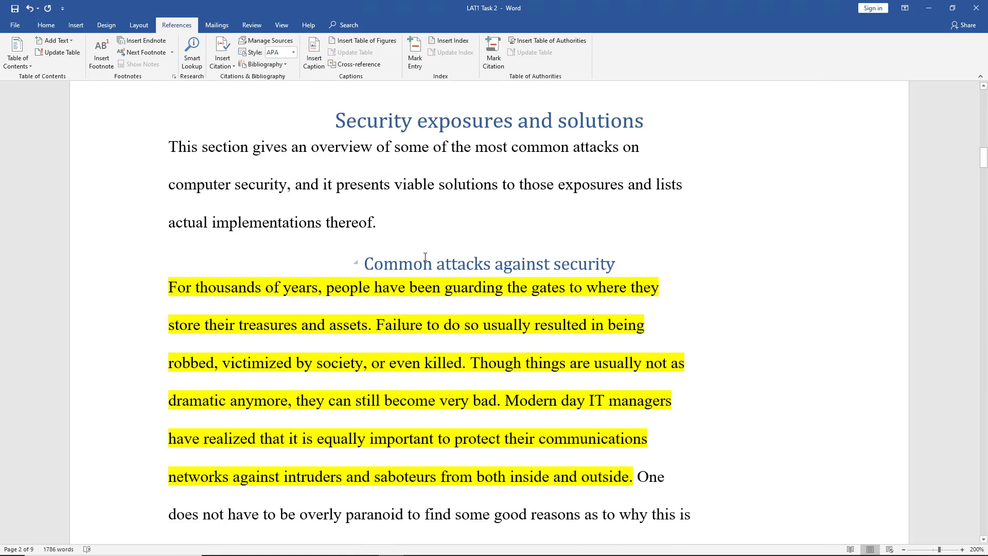
{"action": "triple_click", "coordinate": [407, 265]}
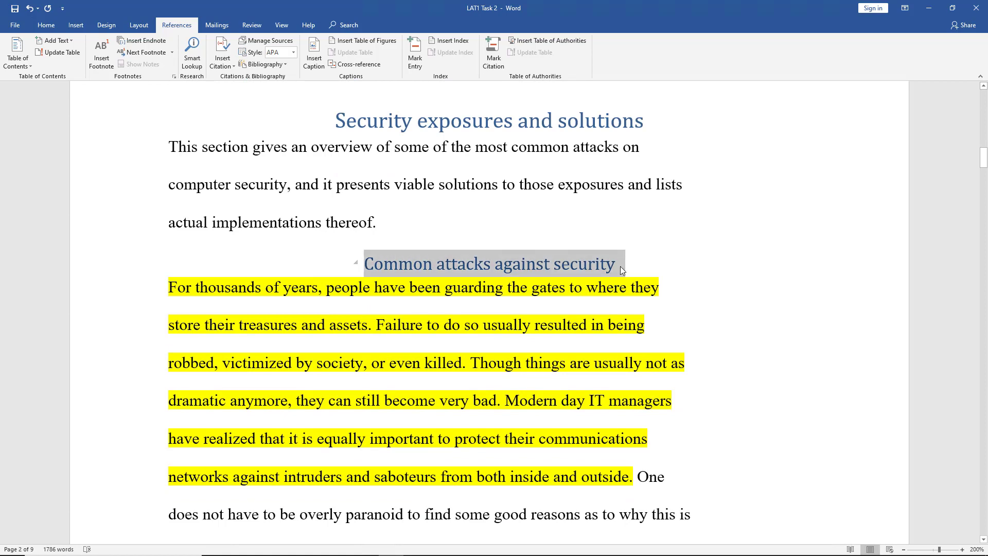
{"action": "left_click", "coordinate": [46, 26]}
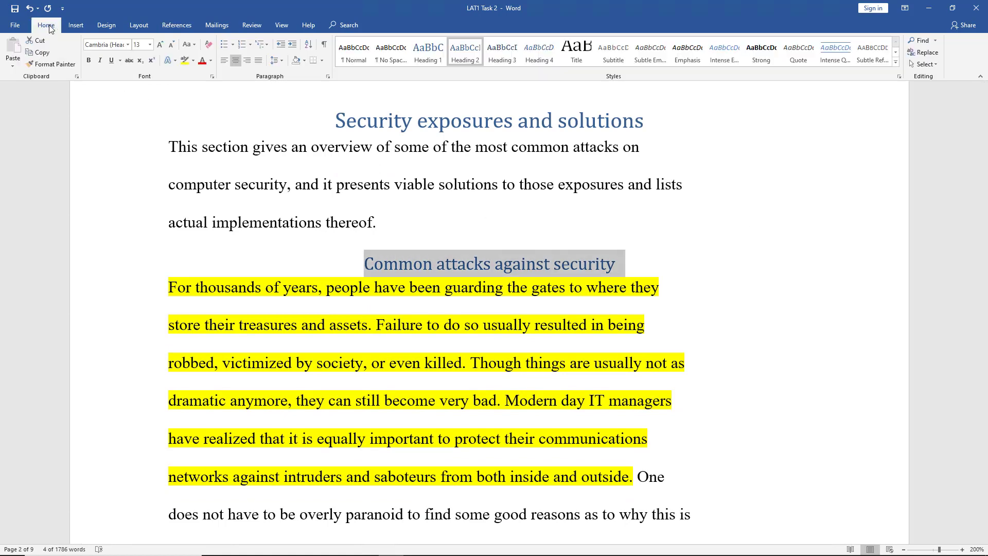
{"action": "left_click", "coordinate": [427, 51]}
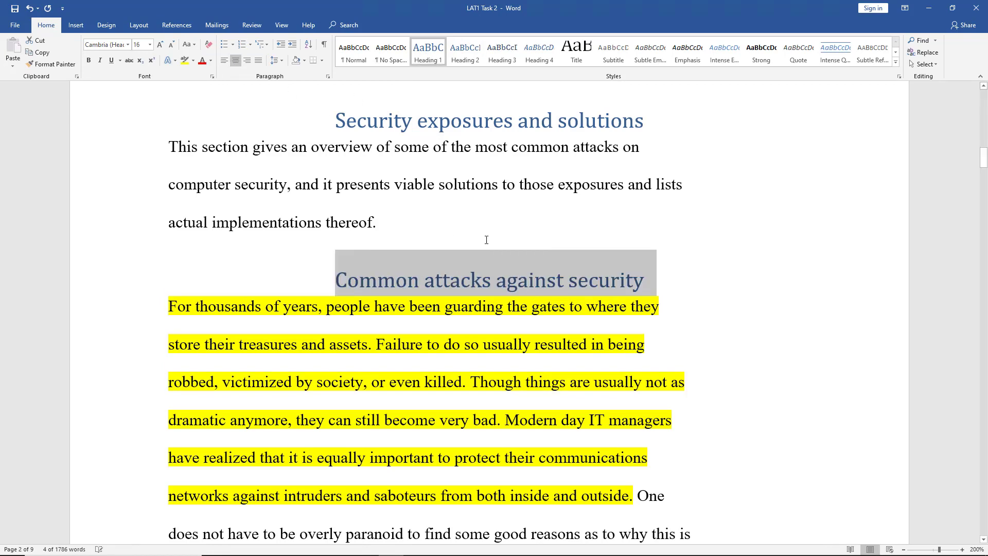
Update the entire table of contents so levels and page numbers refresh.
{"action": "scroll", "coordinate": [489, 248], "scroll_direction": "up", "scroll_amount": 15}
{"action": "scroll", "coordinate": [487, 240], "scroll_direction": "up", "scroll_amount": 6}
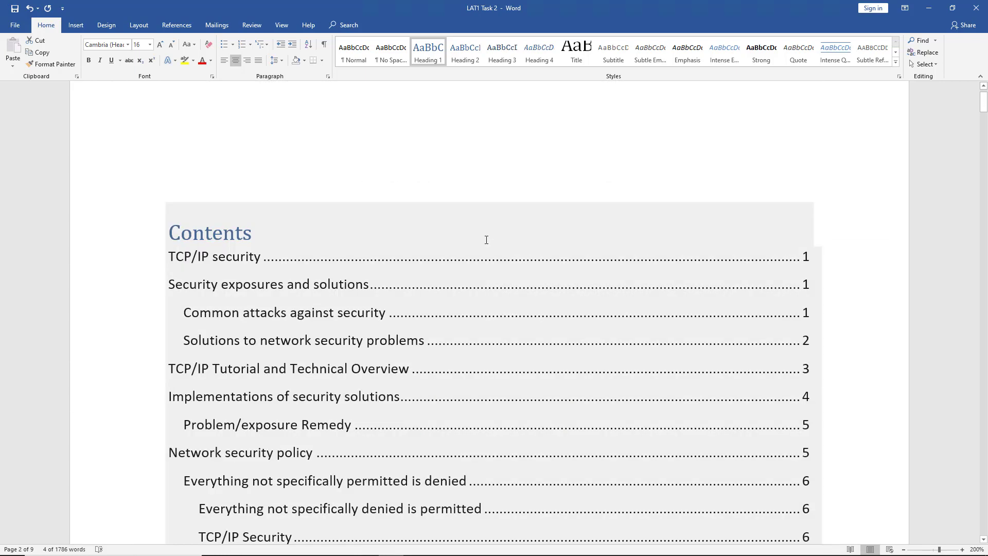
{"action": "scroll", "coordinate": [486, 240], "scroll_direction": "down", "scroll_amount": 2}
{"action": "left_click", "coordinate": [366, 195]}
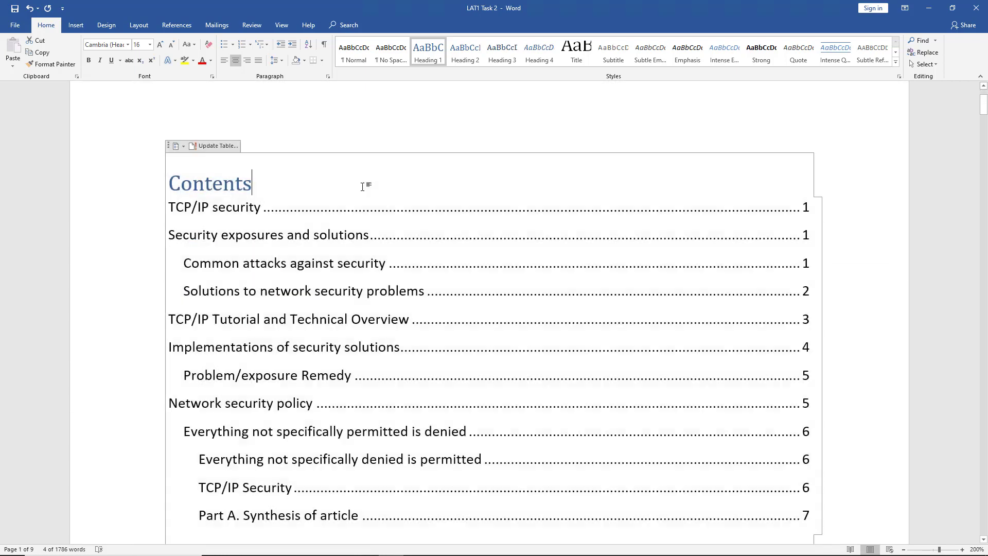
{"action": "left_click", "coordinate": [218, 147]}
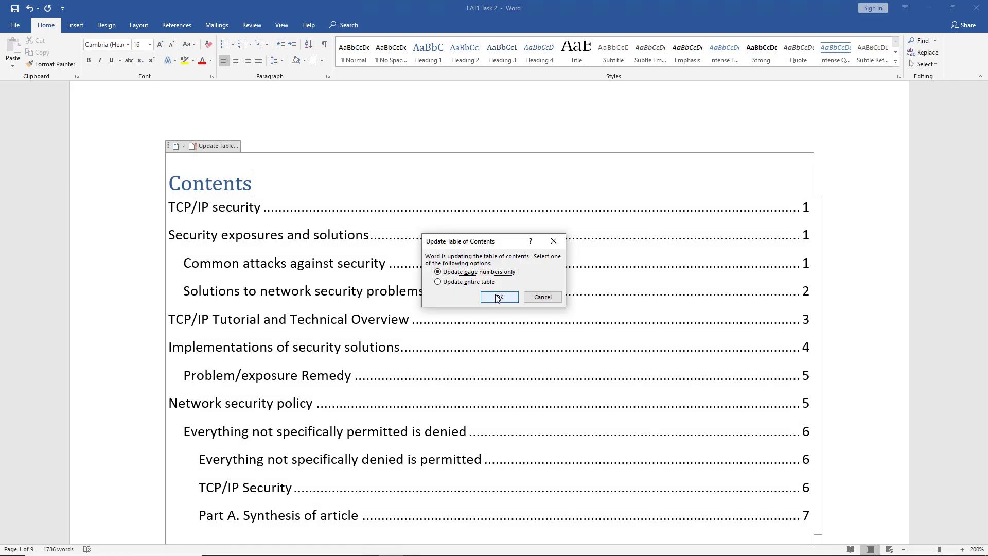
{"action": "left_click", "coordinate": [478, 282]}
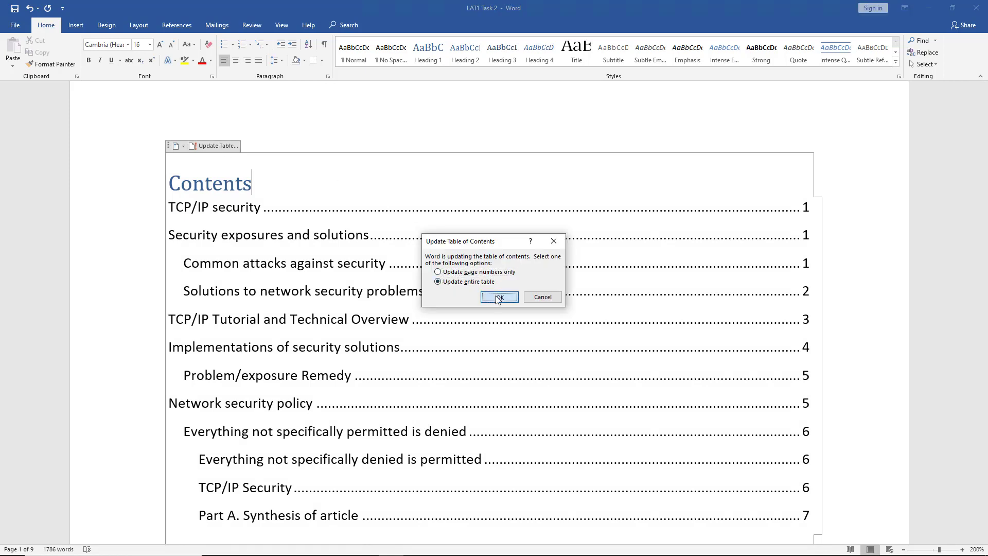
{"action": "left_click", "coordinate": [497, 298]}
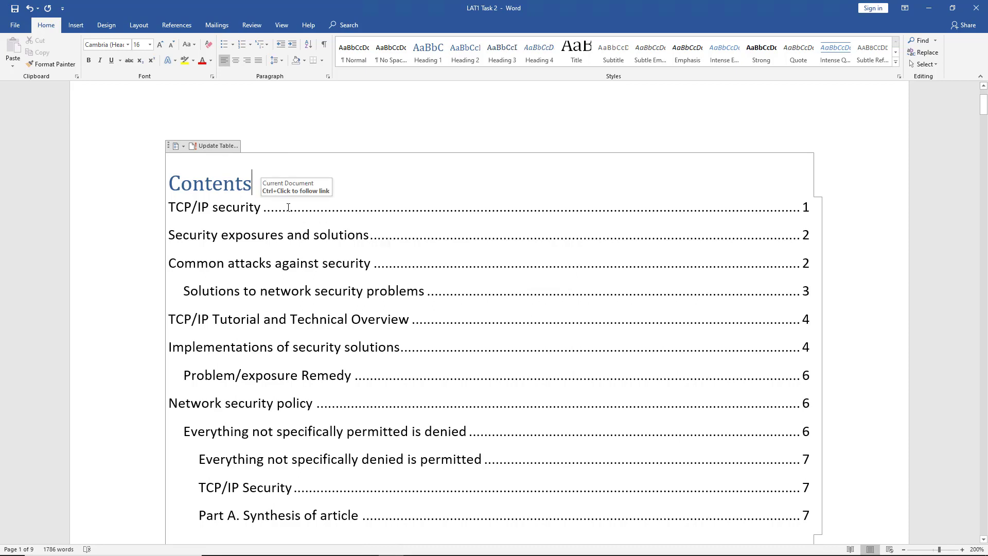
{"action": "left_click", "coordinate": [183, 147]}
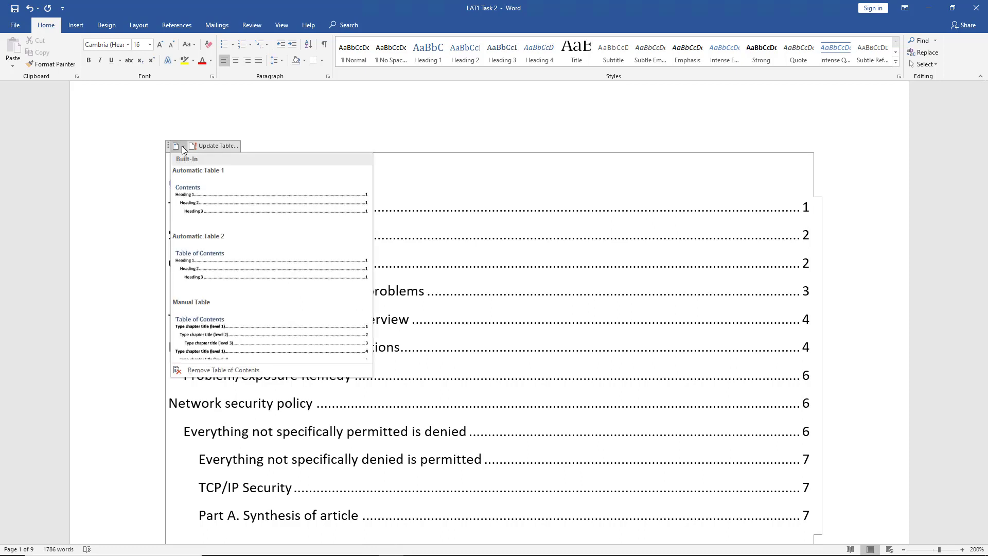
Switch the contents to Automatic Table 2 and append 'for Document' to its title.
{"action": "left_click", "coordinate": [207, 261]}
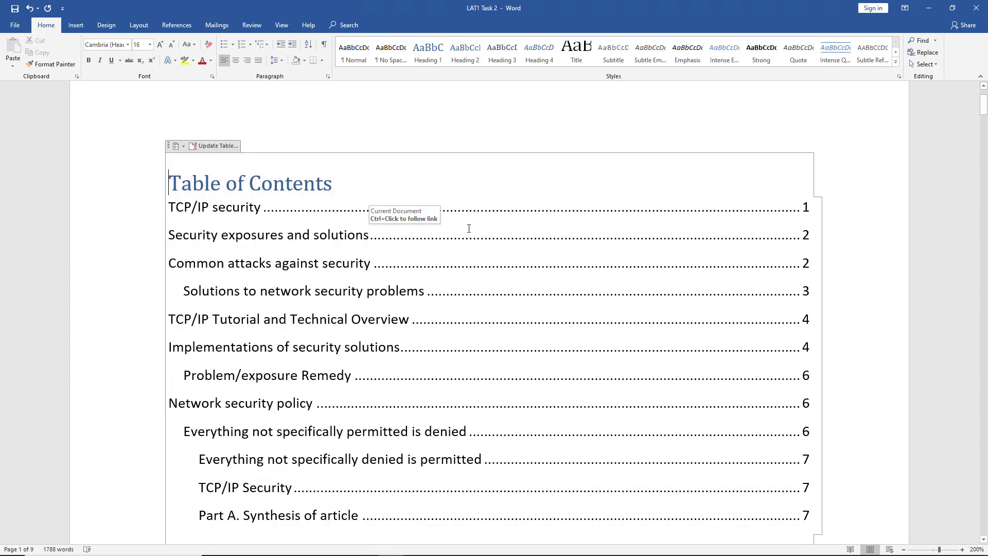
{"action": "key", "text": "End"}
{"action": "type", "text": "for "}
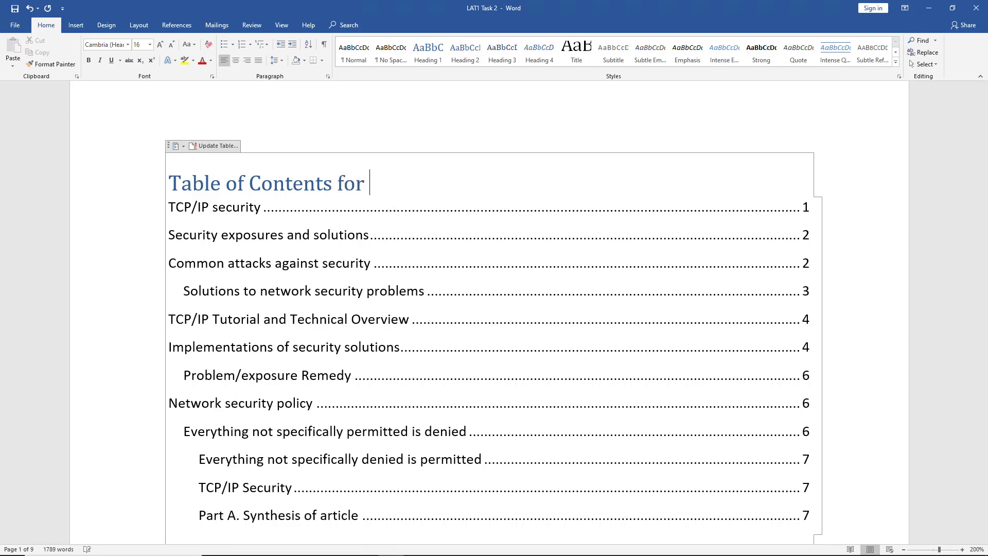
{"action": "type", "text": "Document"}
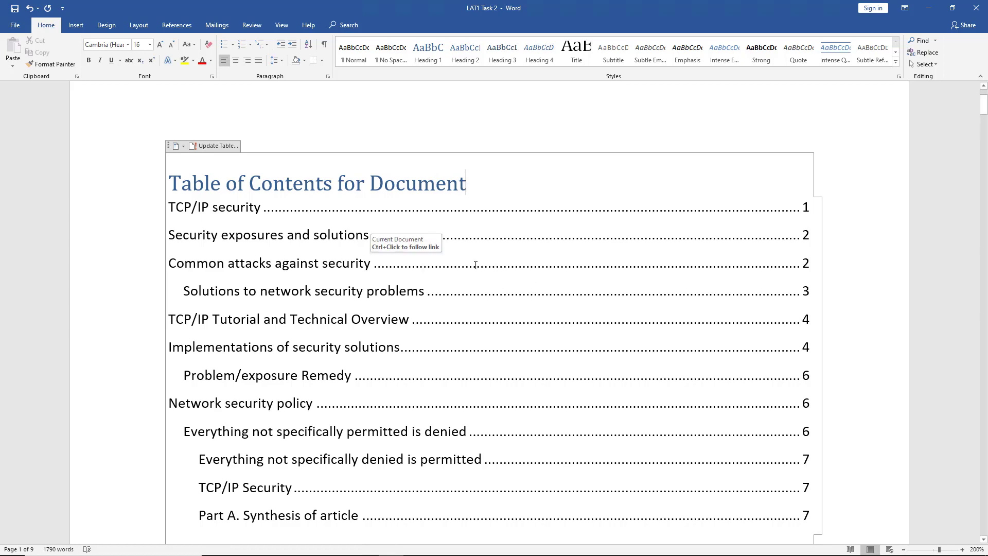
Inspect the first contents entry and the title, then bring up the References tools.
{"action": "left_click", "coordinate": [259, 211]}
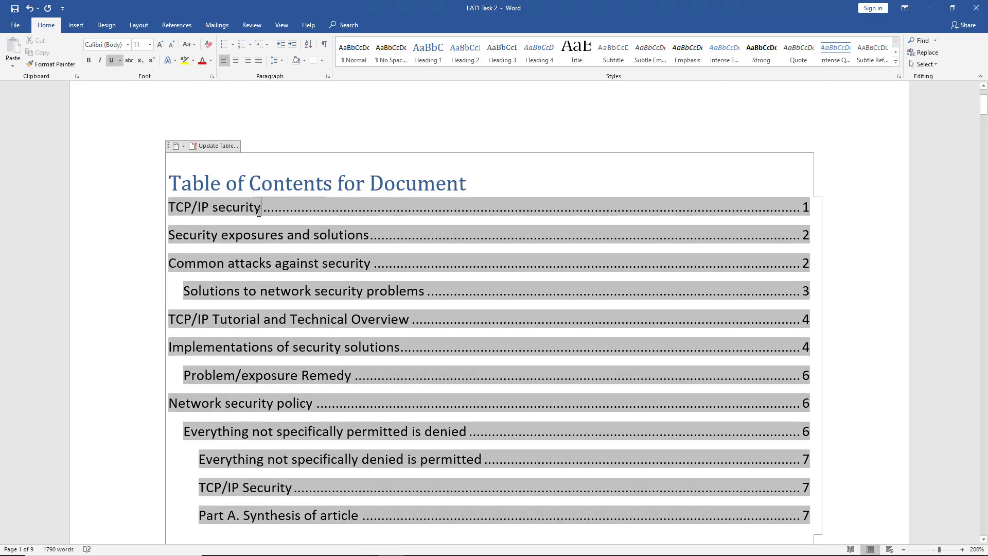
{"action": "left_click_drag", "start_coordinate": [260, 211], "coordinate": [173, 210]}
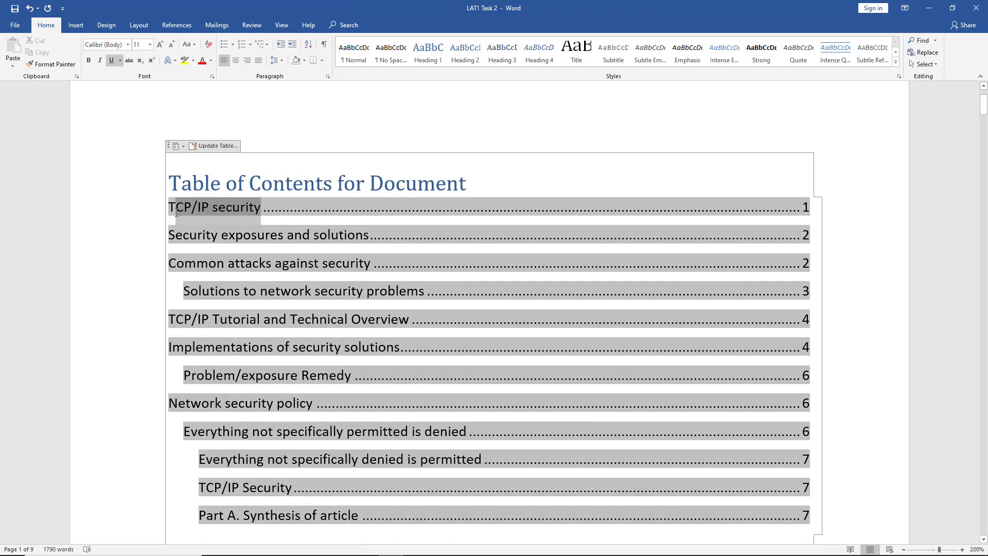
{"action": "left_click", "coordinate": [231, 221]}
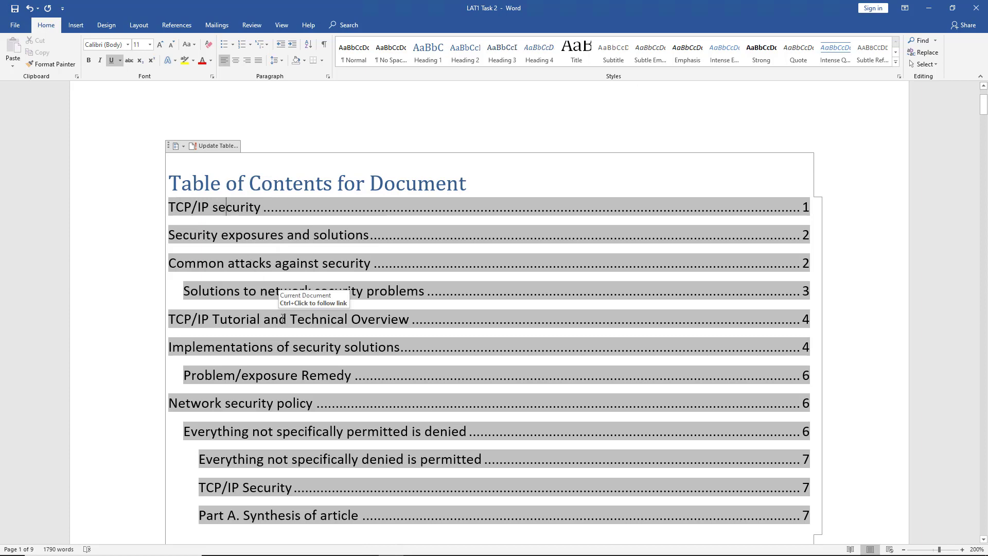
{"action": "key", "text": "Left"}
{"action": "key", "text": "Left"}
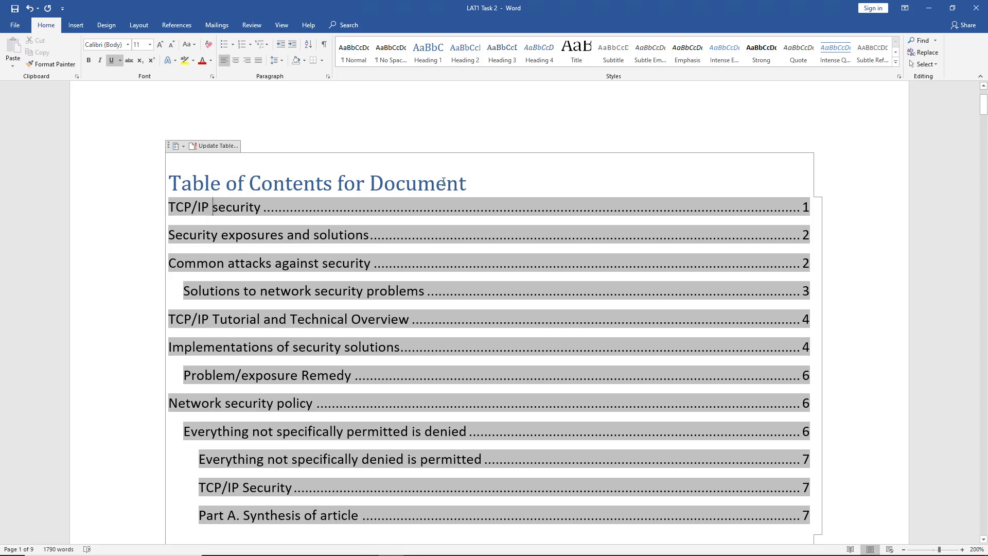
{"action": "left_click_drag", "start_coordinate": [459, 181], "coordinate": [273, 190]}
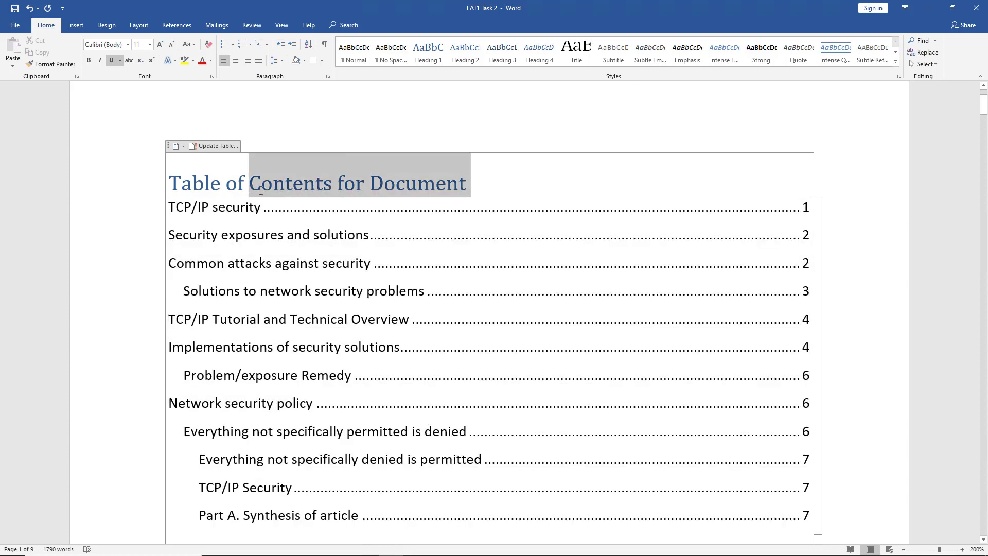
{"action": "scroll", "coordinate": [258, 232], "scroll_direction": "up", "scroll_amount": 2}
{"action": "left_click", "coordinate": [204, 280]}
{"action": "key", "text": "alt+s"}
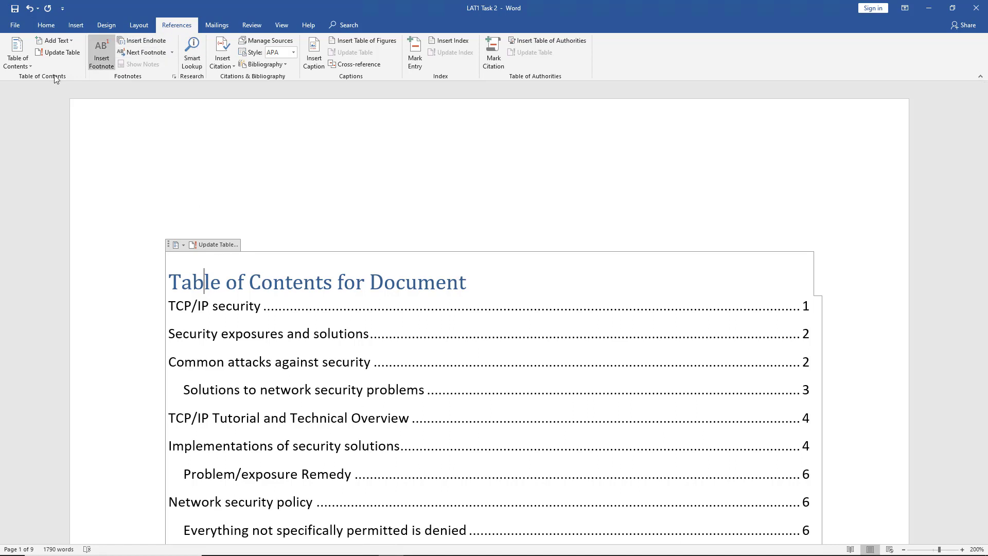
Rebuild the contents through Custom Table of Contents with Right align page numbers turned off.
{"action": "left_click", "coordinate": [28, 66]}
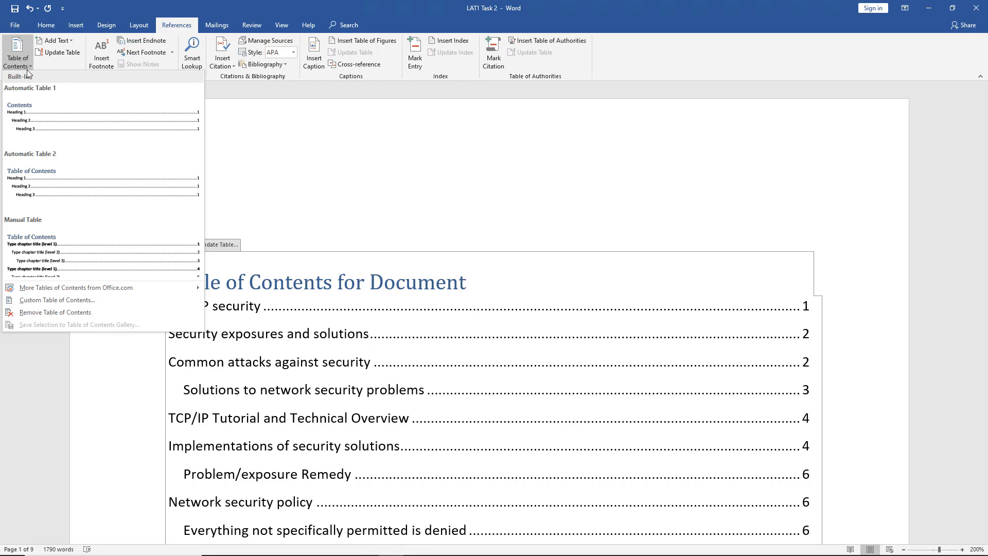
{"action": "left_click", "coordinate": [60, 301]}
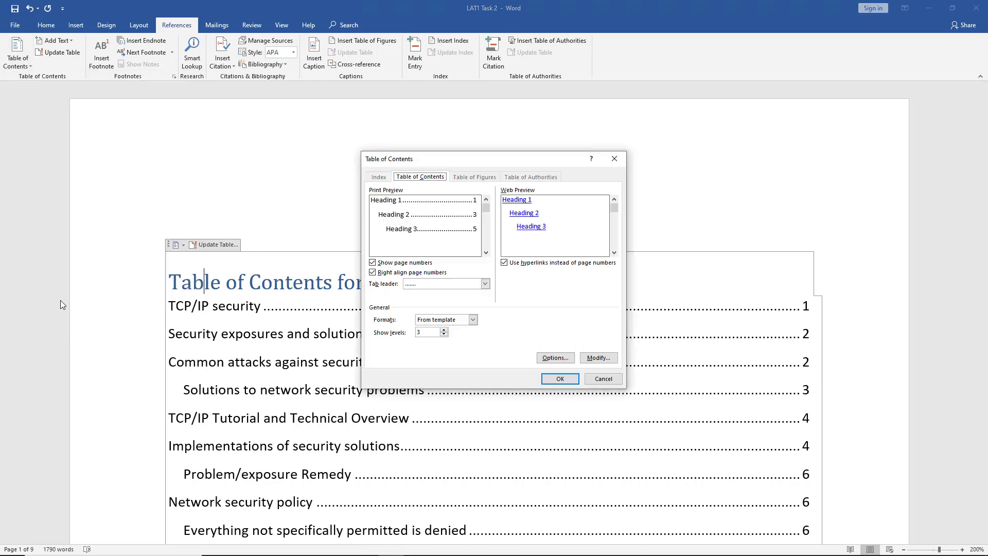
{"action": "left_click", "coordinate": [373, 263]}
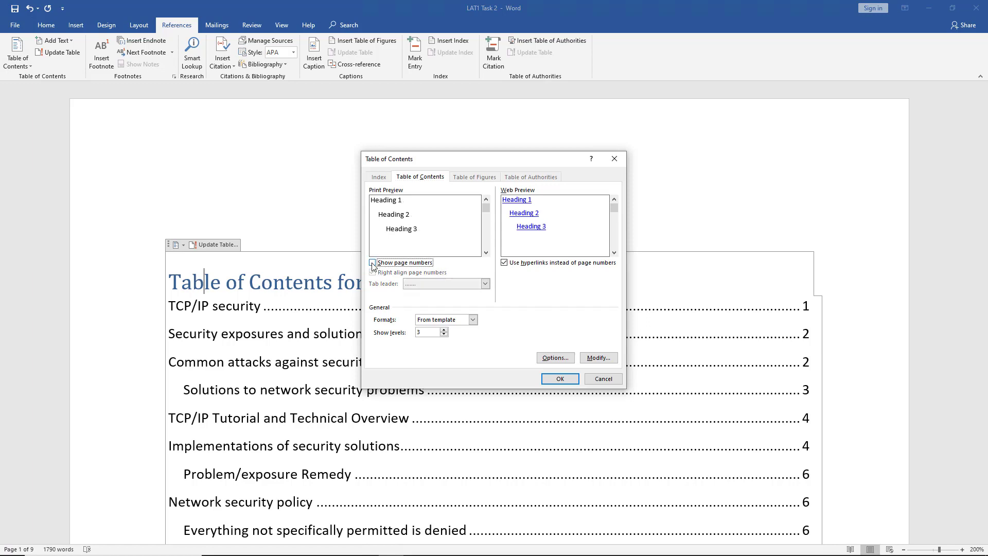
{"action": "left_click", "coordinate": [373, 264]}
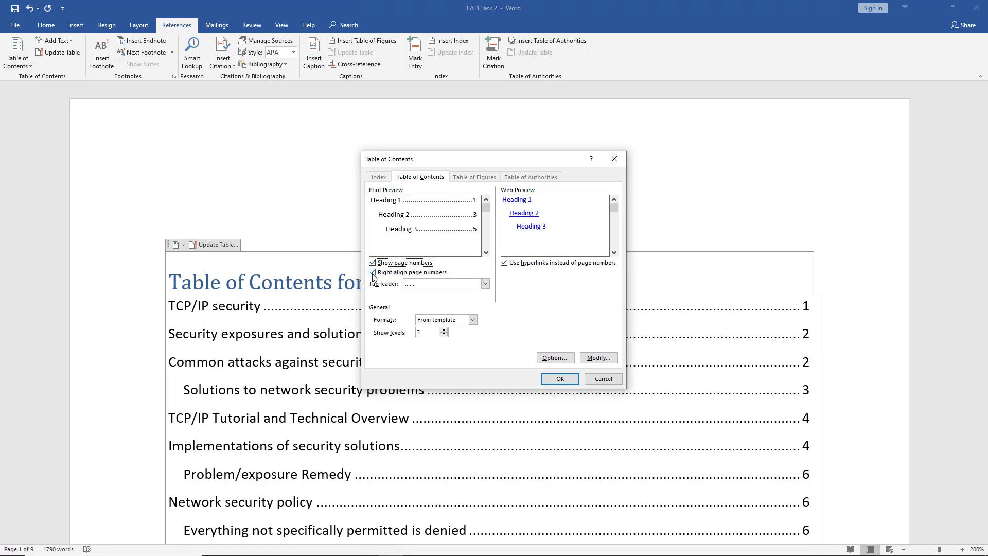
{"action": "left_click", "coordinate": [373, 273]}
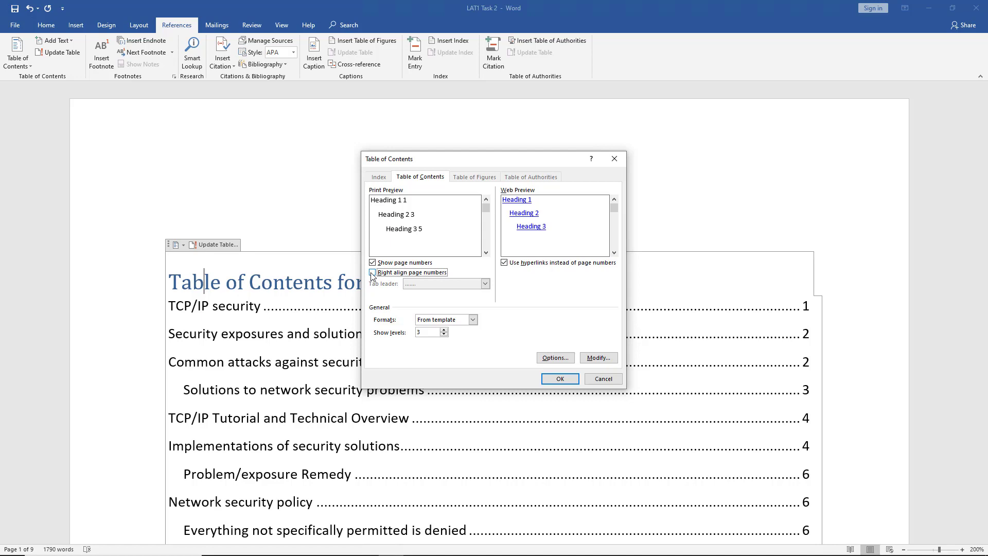
{"action": "left_click", "coordinate": [557, 379]}
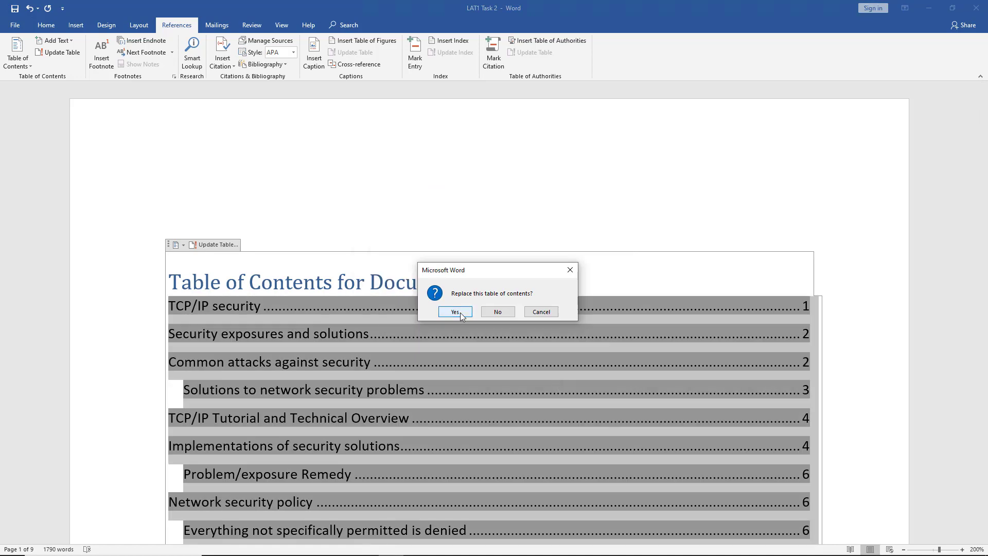
{"action": "left_click", "coordinate": [455, 312]}
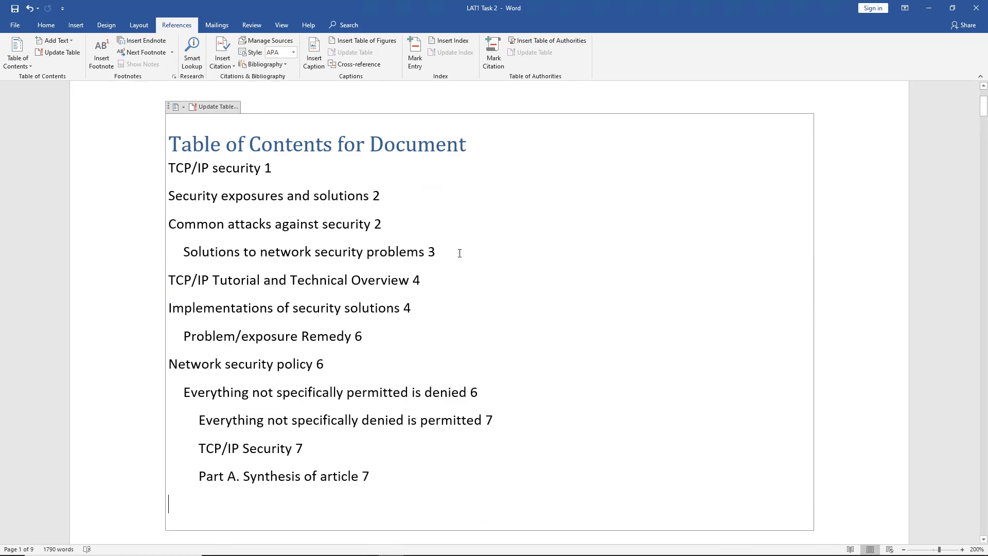
Undo the rebuild, then set the contents tab leader to dashes and replace the table.
{"action": "left_click", "coordinate": [31, 9]}
{"action": "scroll", "coordinate": [375, 182], "scroll_direction": "up", "scroll_amount": 1}
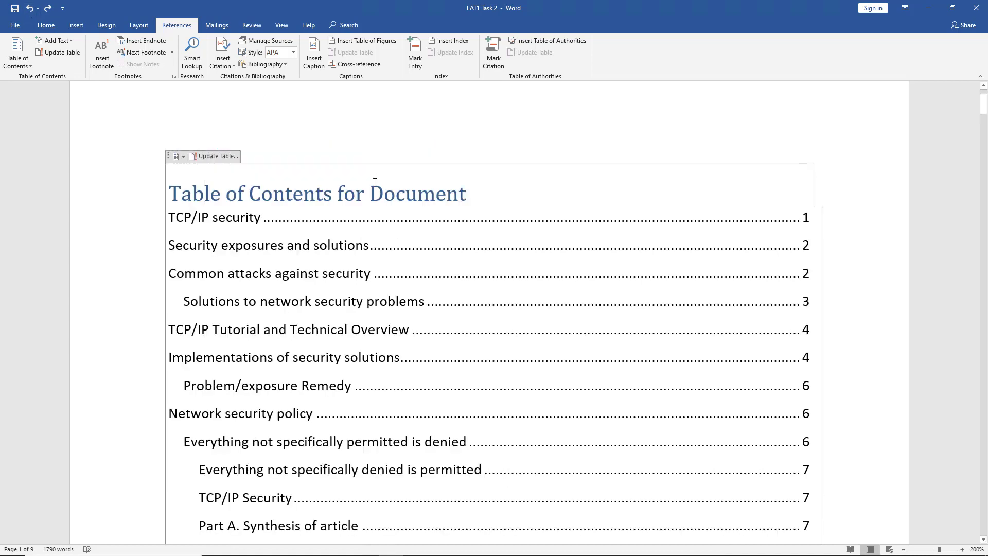
{"action": "left_click", "coordinate": [17, 61]}
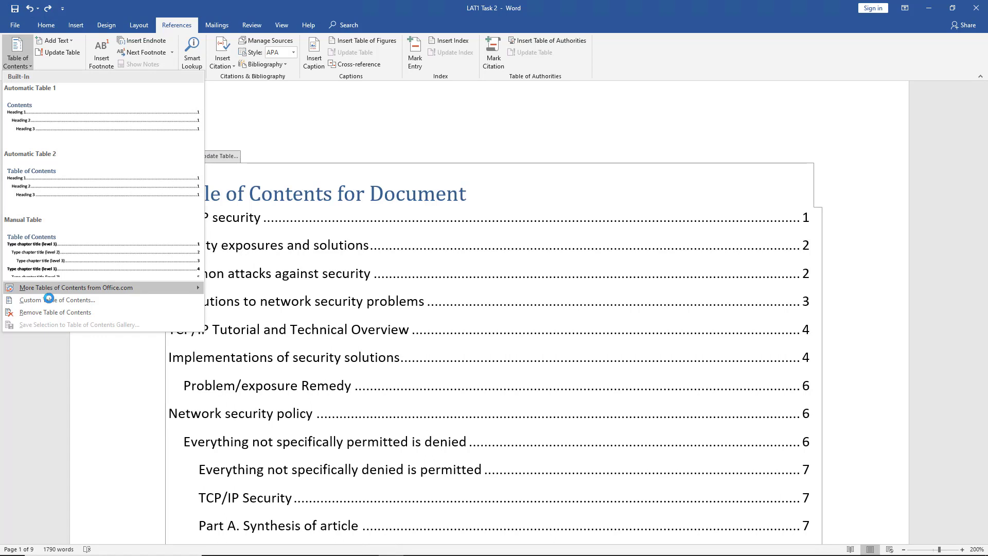
{"action": "left_click", "coordinate": [51, 299]}
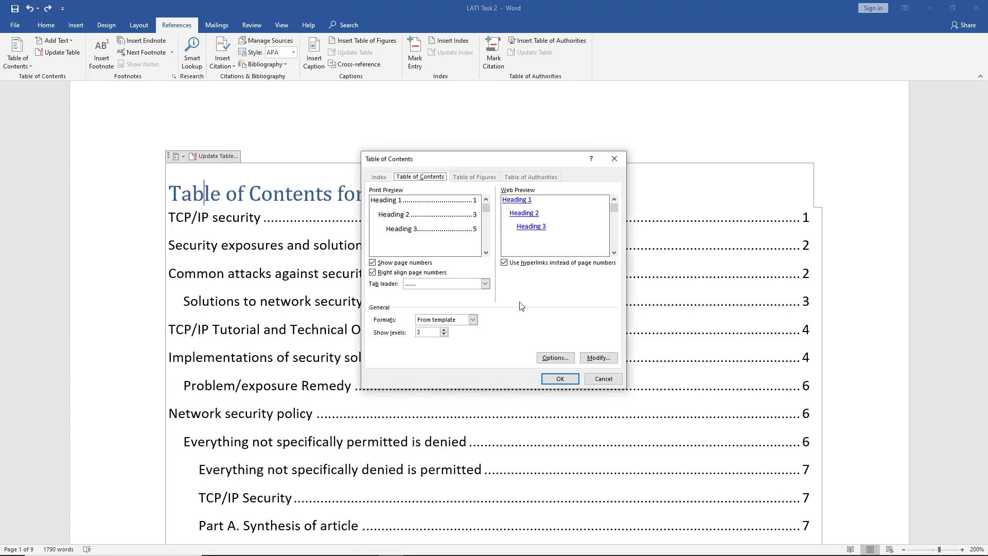
{"action": "left_click", "coordinate": [485, 284]}
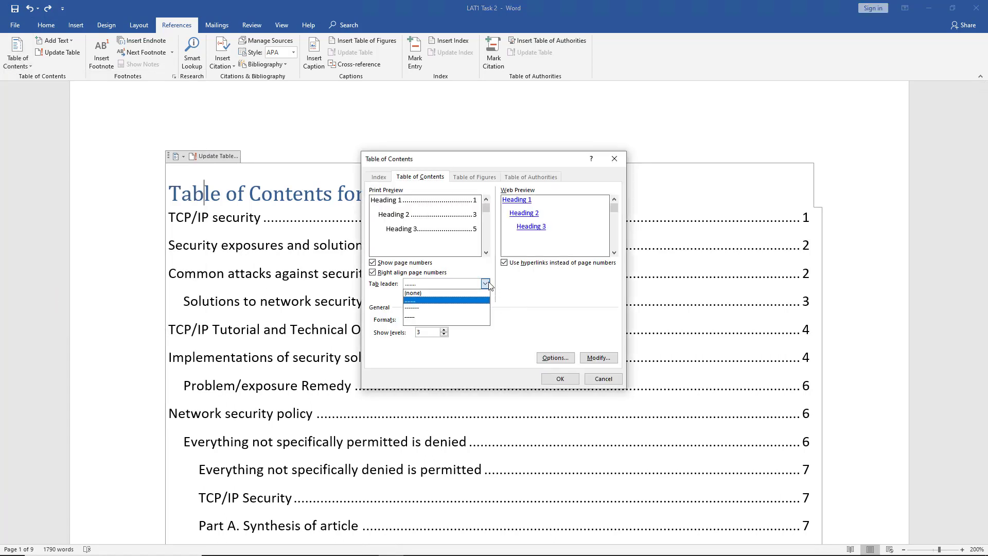
{"action": "left_click", "coordinate": [473, 308]}
{"action": "left_click", "coordinate": [566, 381]}
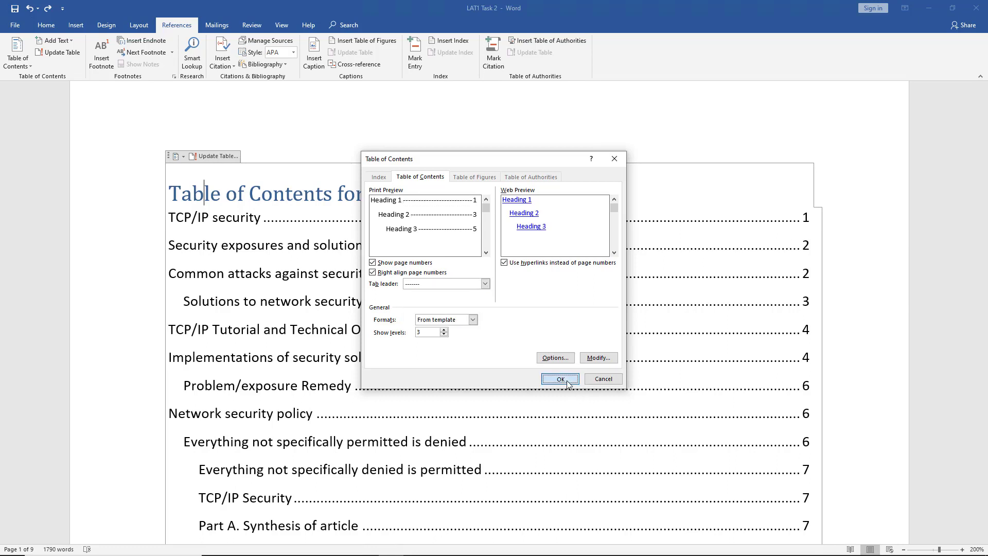
{"action": "key", "text": "Return"}
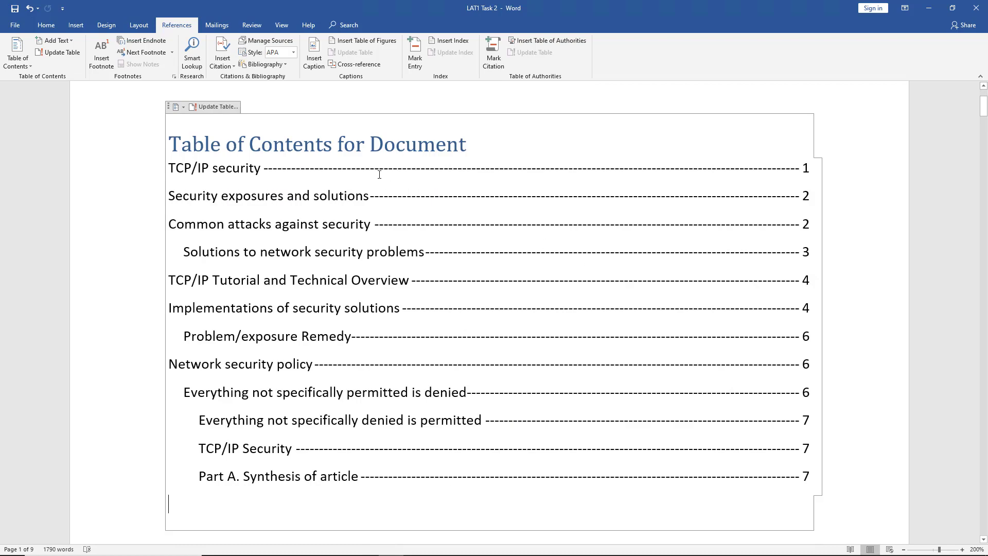
{"action": "left_click", "coordinate": [484, 168]}
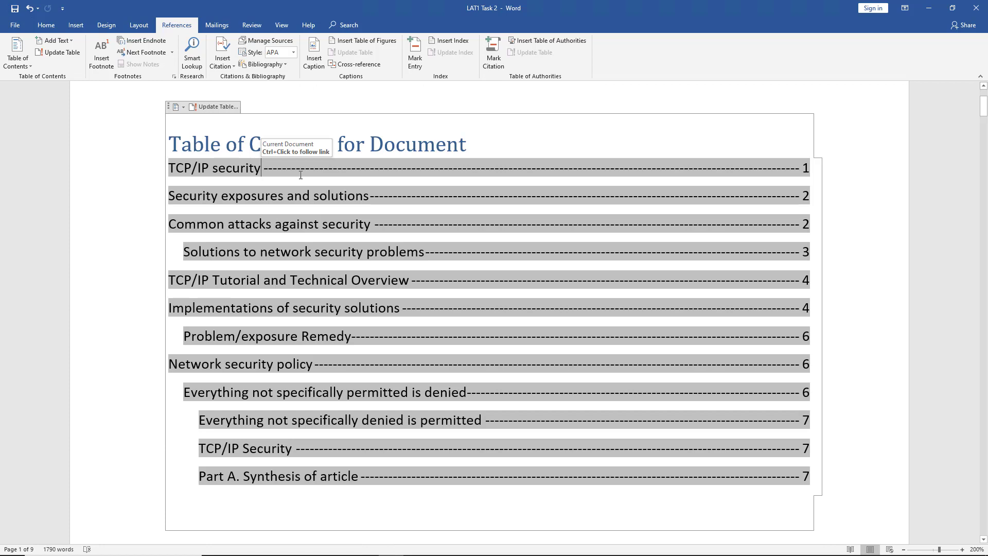
Apply the Fancy format to the table of contents and replace the existing one.
{"action": "left_click", "coordinate": [25, 64]}
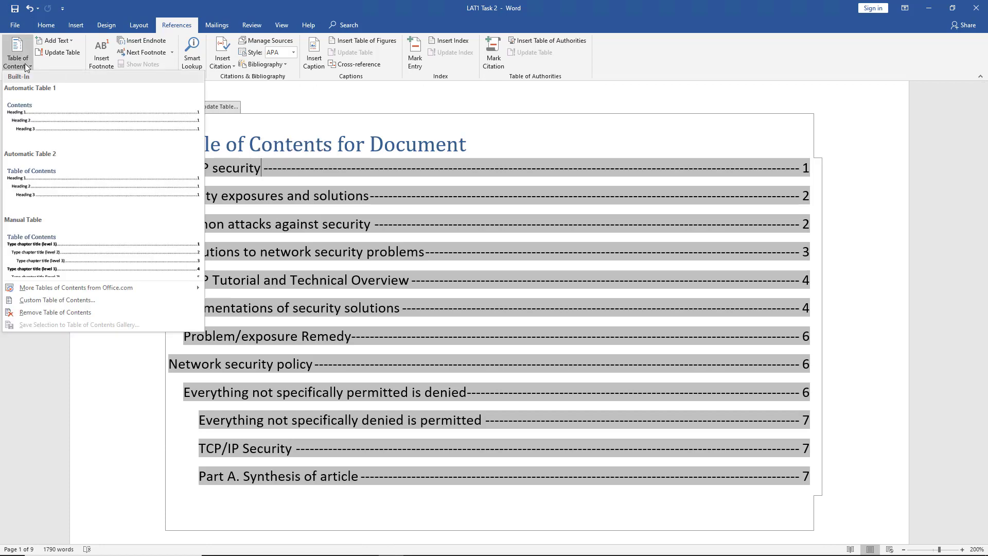
{"action": "left_click", "coordinate": [56, 299]}
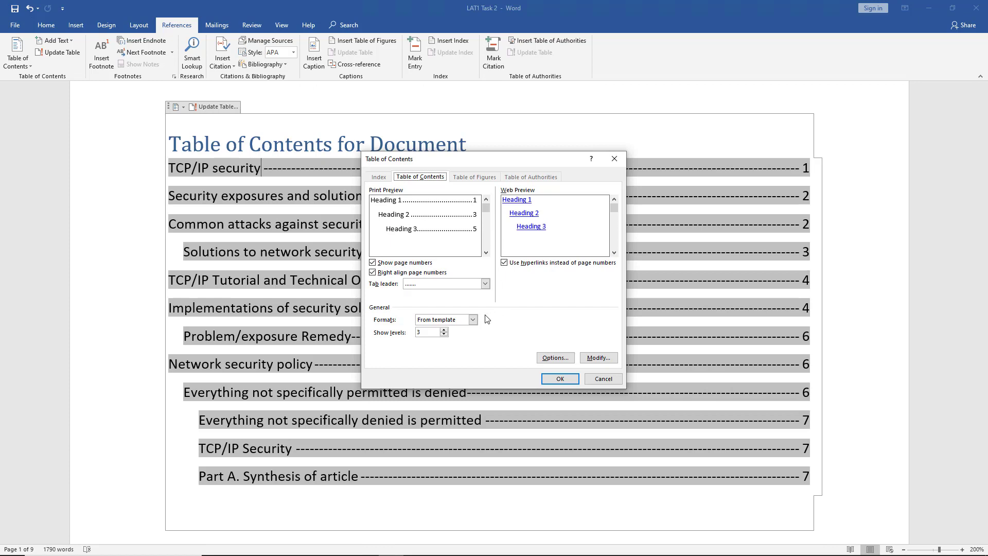
{"action": "left_click", "coordinate": [473, 319]}
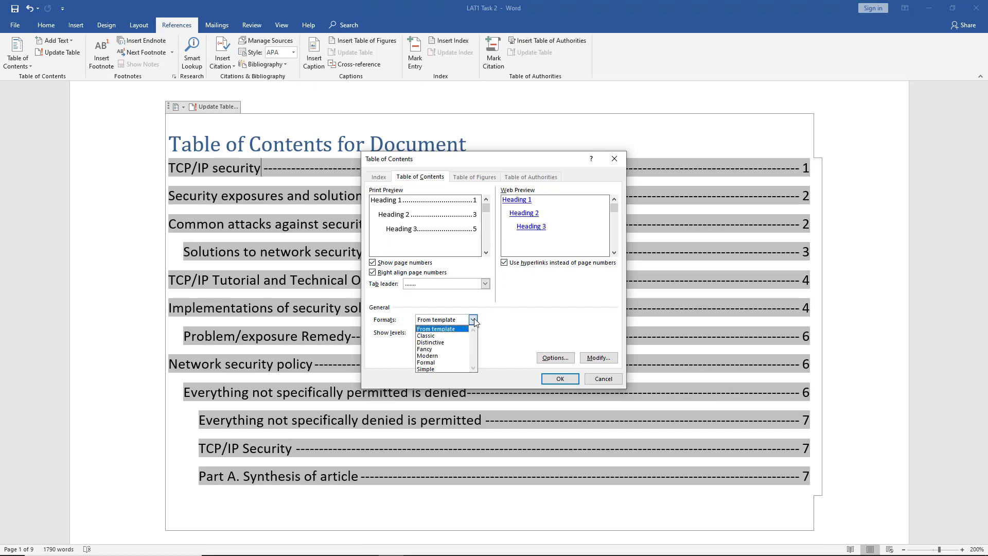
{"action": "left_click", "coordinate": [449, 354]}
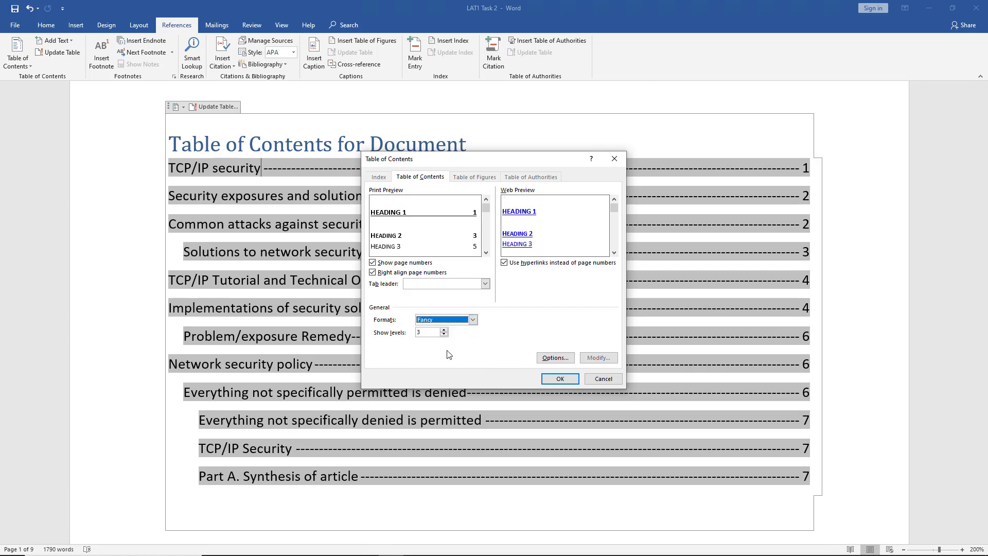
{"action": "left_click", "coordinate": [560, 379]}
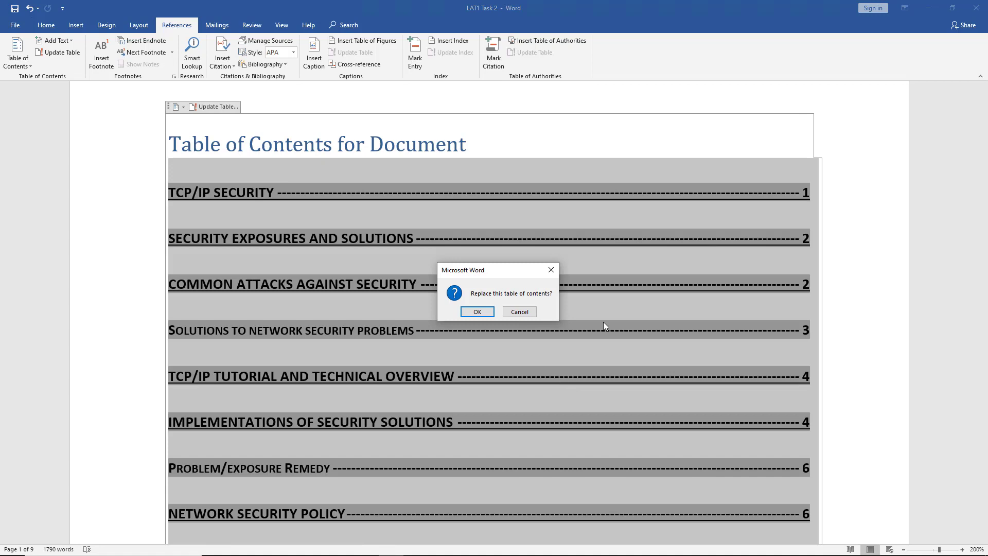
{"action": "left_click", "coordinate": [478, 311]}
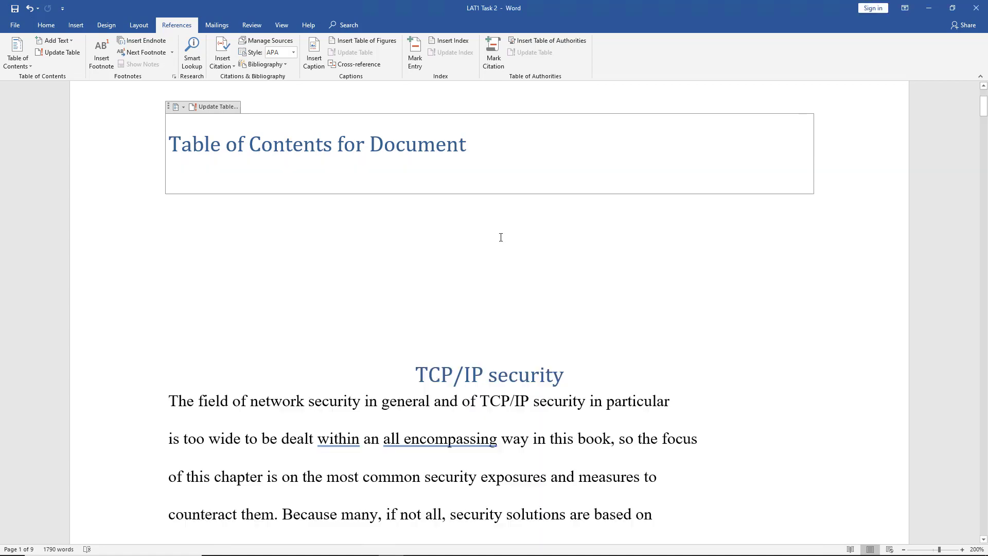
{"action": "scroll", "coordinate": [505, 236], "scroll_direction": "up", "scroll_amount": 3}
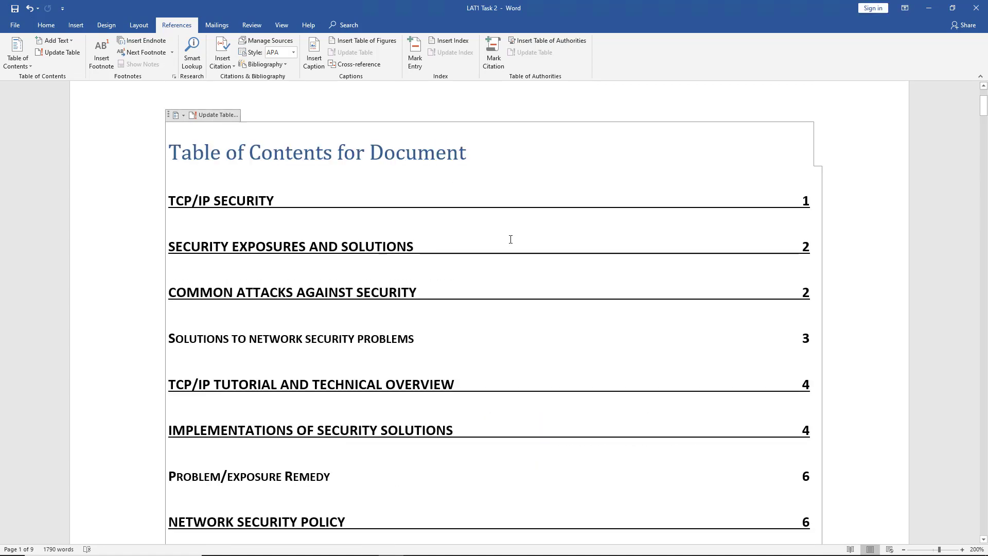
Replace the table of contents with one in the Modern format.
{"action": "left_click", "coordinate": [28, 62]}
{"action": "left_click", "coordinate": [59, 300]}
{"action": "left_click", "coordinate": [473, 319]}
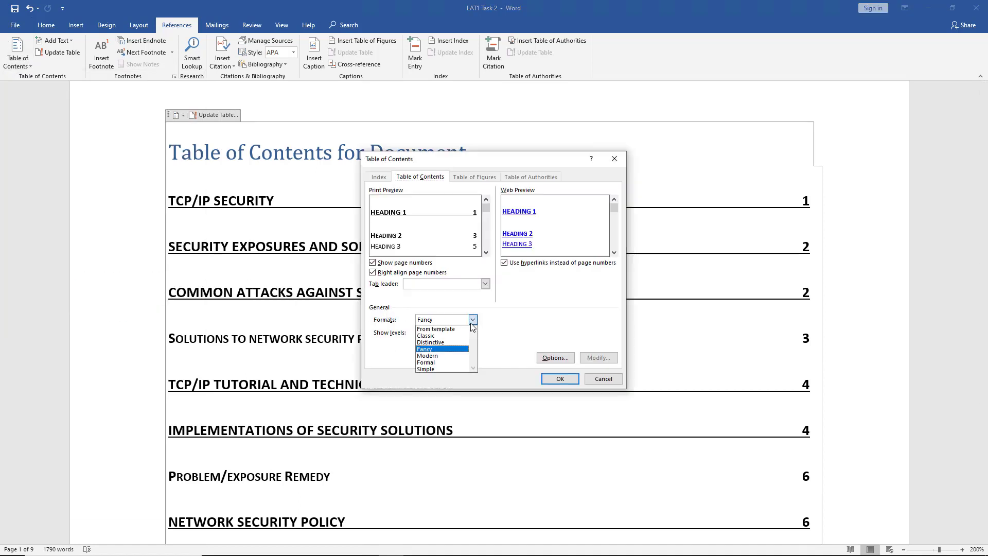
{"action": "left_click", "coordinate": [456, 356]}
{"action": "left_click", "coordinate": [562, 381]}
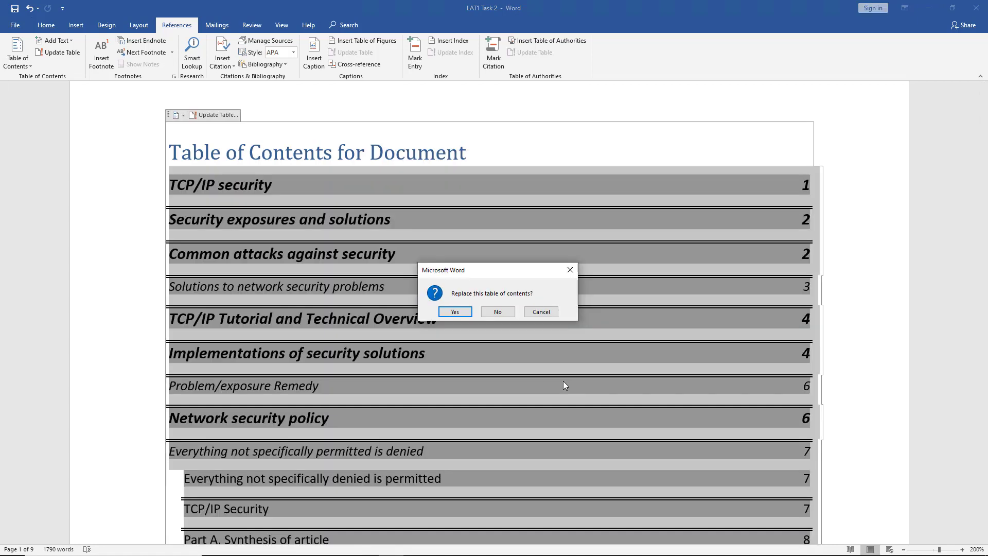
{"action": "left_click", "coordinate": [455, 312]}
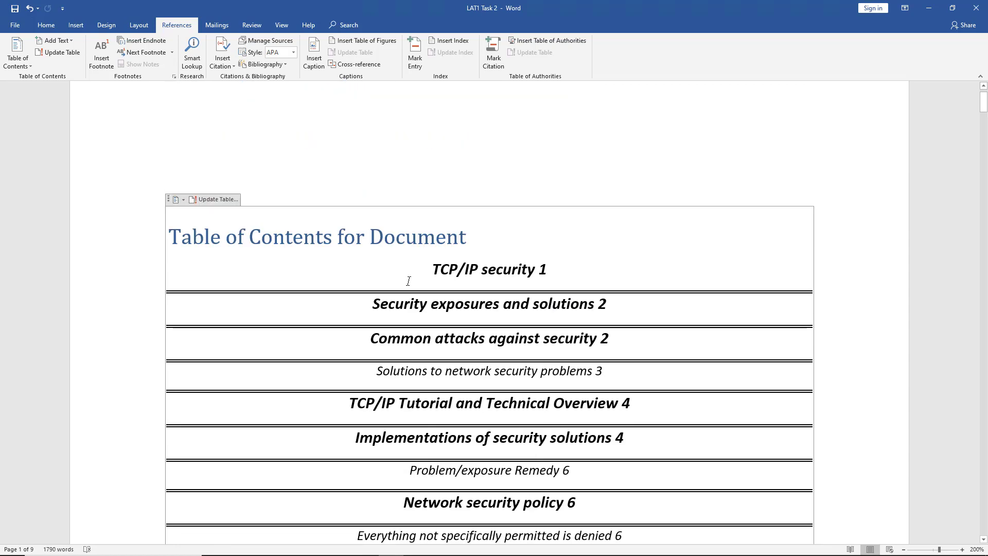
{"action": "scroll", "coordinate": [409, 281], "scroll_direction": "down", "scroll_amount": 2}
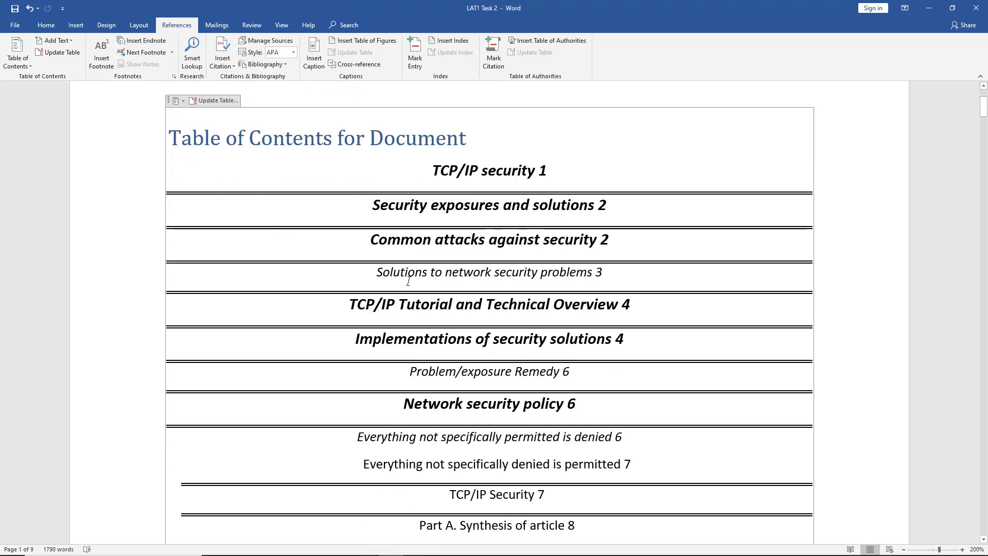
Undo three times to restore the capitalised table of contents with dashed leaders.
{"action": "left_click", "coordinate": [28, 9]}
{"action": "left_click", "coordinate": [29, 9]}
{"action": "left_click", "coordinate": [28, 9]}
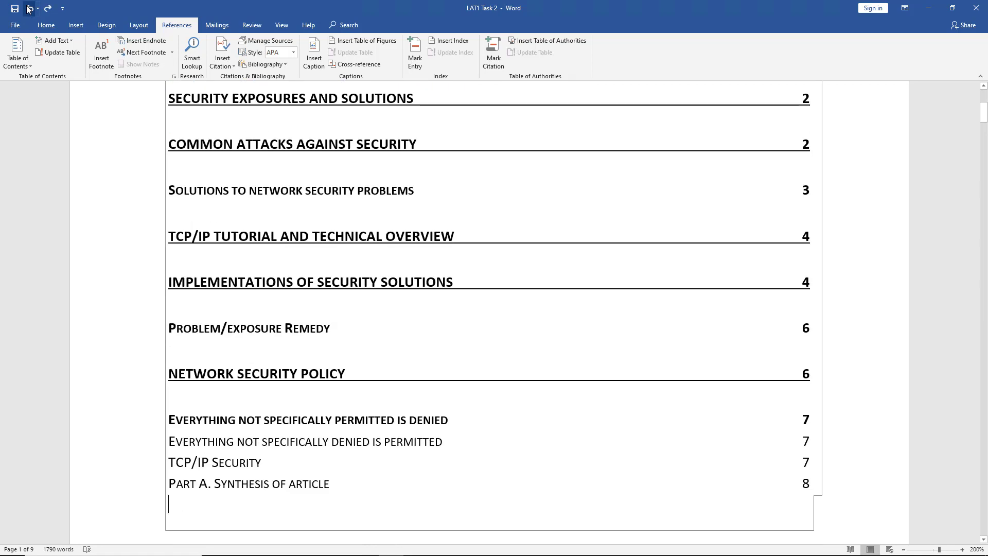
{"action": "left_click", "coordinate": [17, 54]}
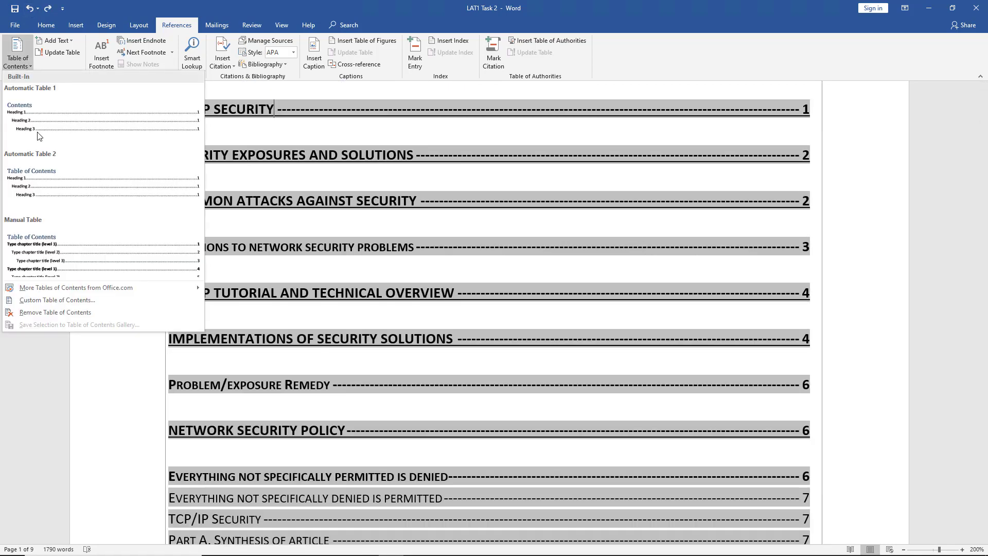
Replace the table of contents with a custom one showing 2 heading levels with dotted leaders.
{"action": "left_click", "coordinate": [50, 300]}
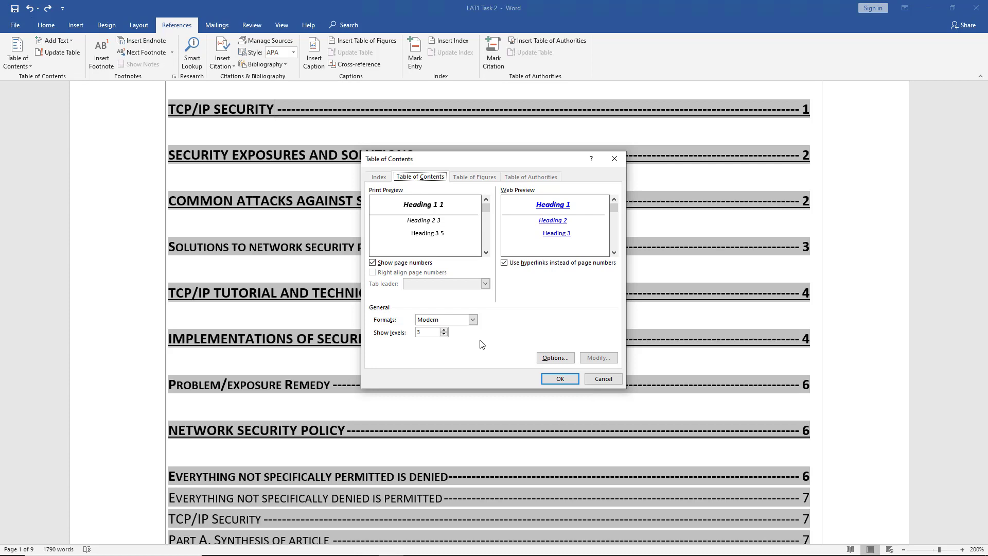
{"action": "left_click", "coordinate": [444, 335]}
{"action": "left_click", "coordinate": [558, 380]}
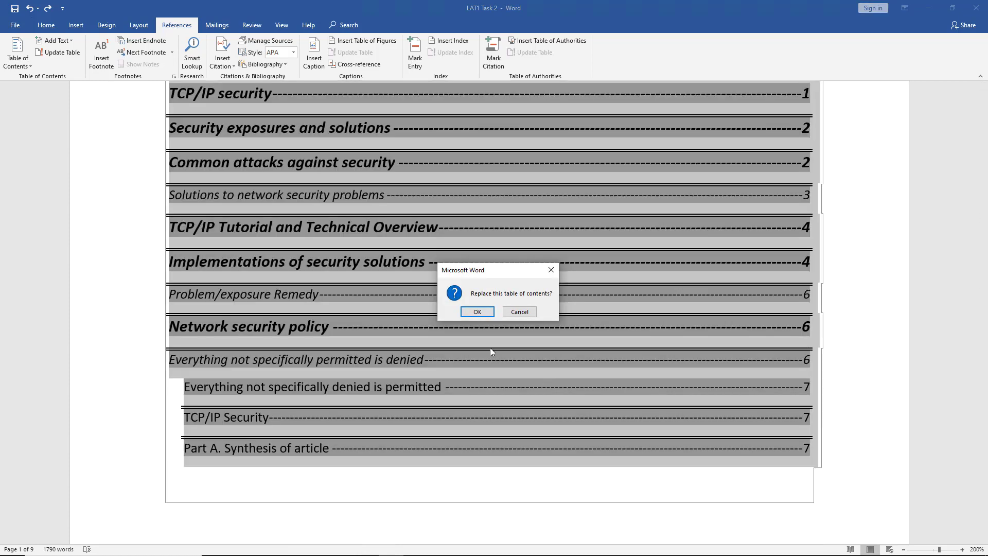
{"action": "left_click", "coordinate": [477, 312]}
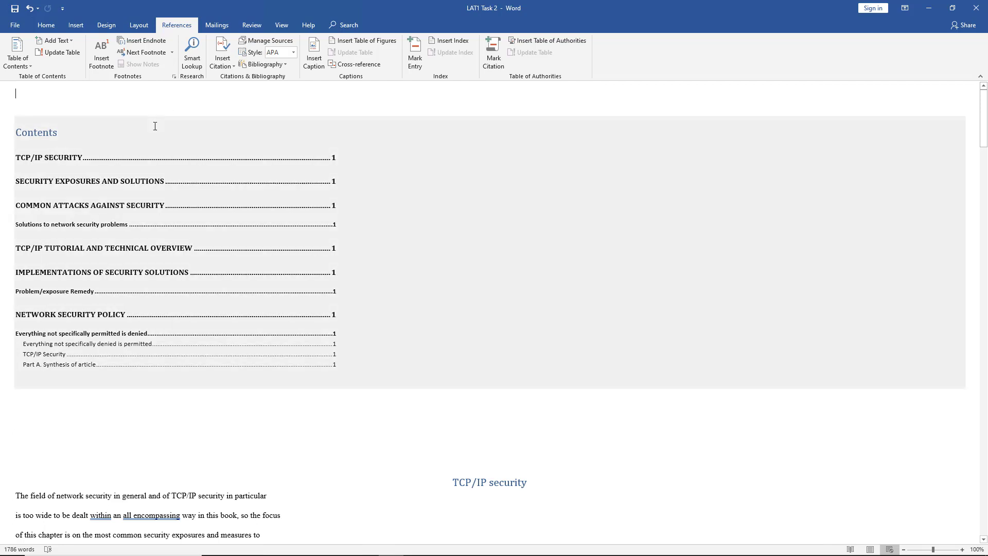
Rebuild the table of contents using hyperlinks instead of page numbers.
{"action": "left_click", "coordinate": [150, 144]}
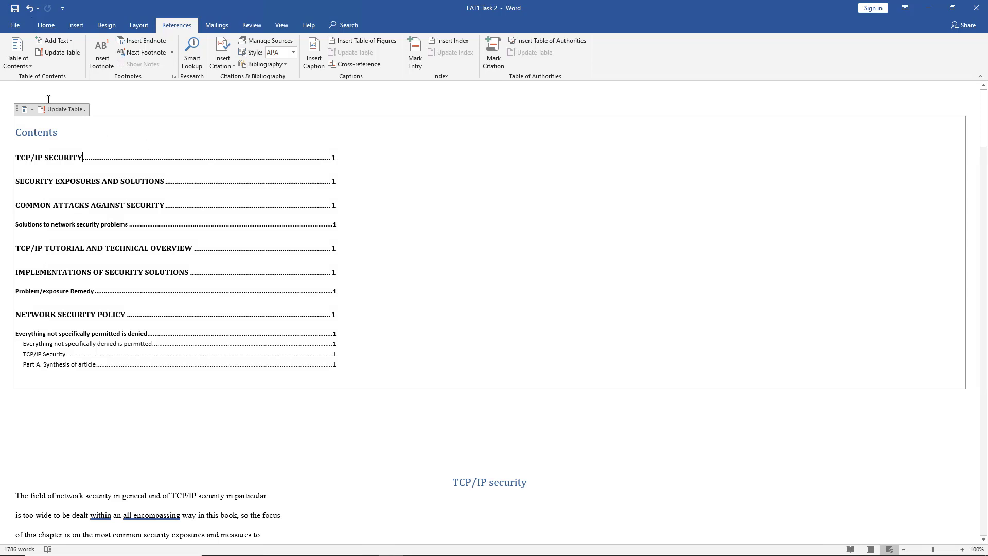
{"action": "left_click", "coordinate": [26, 65]}
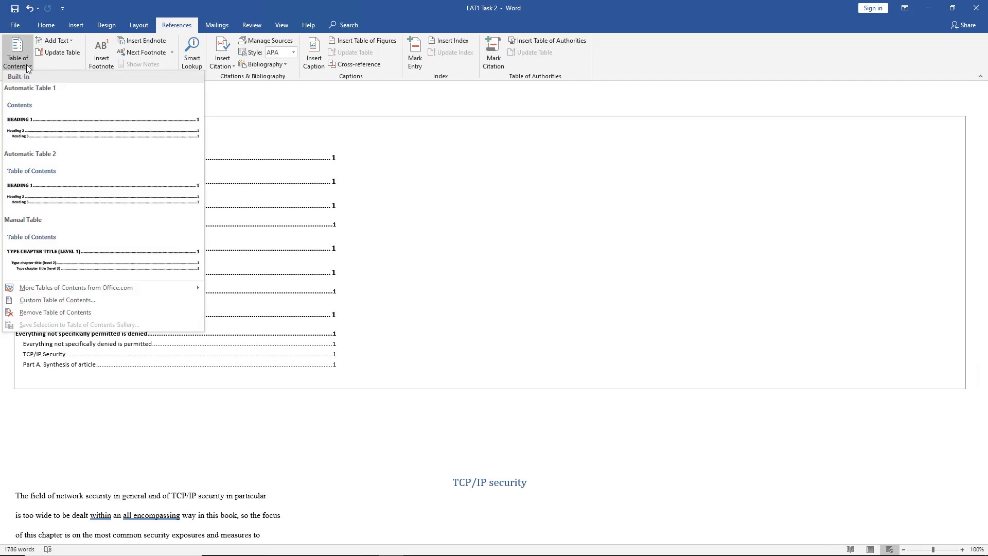
{"action": "left_click", "coordinate": [71, 299]}
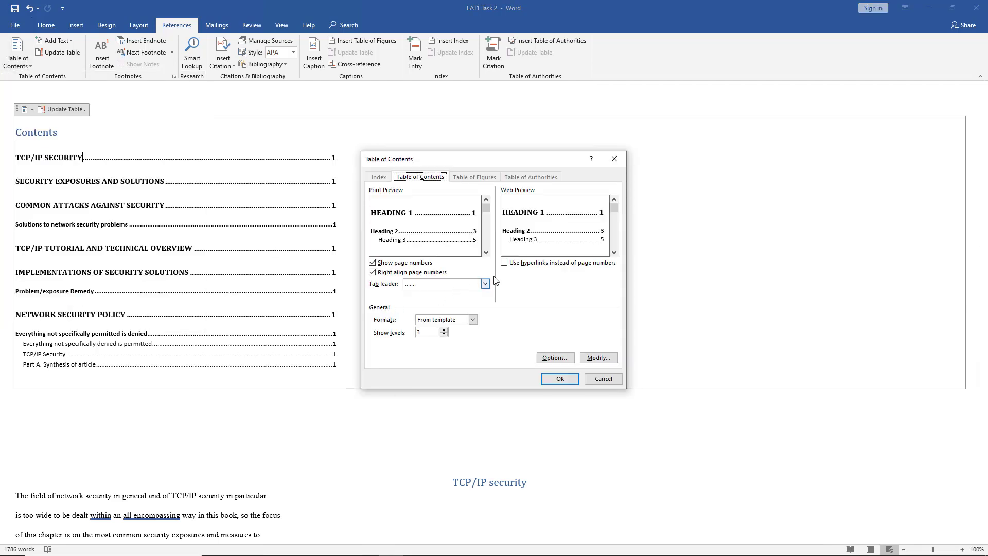
{"action": "left_click", "coordinate": [505, 265]}
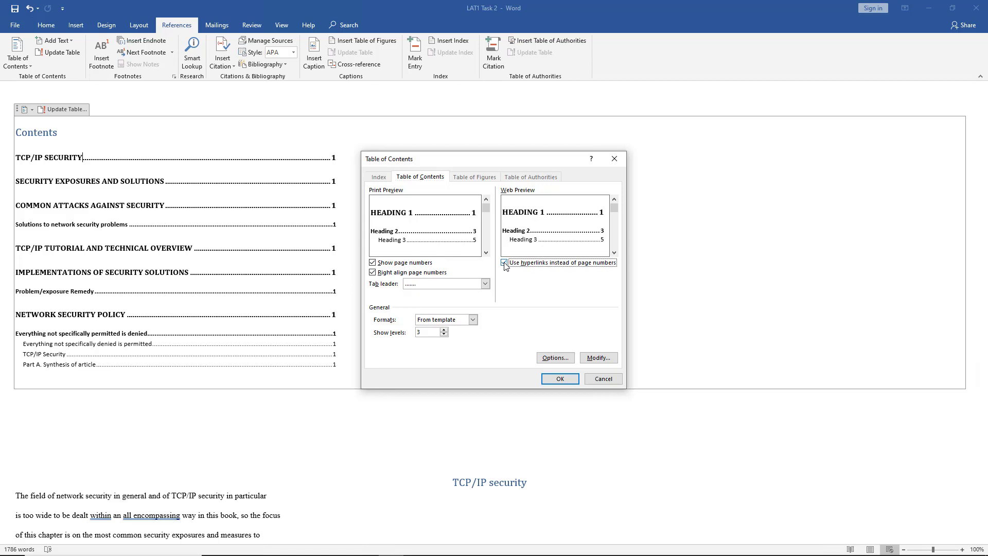
{"action": "left_click", "coordinate": [550, 383]}
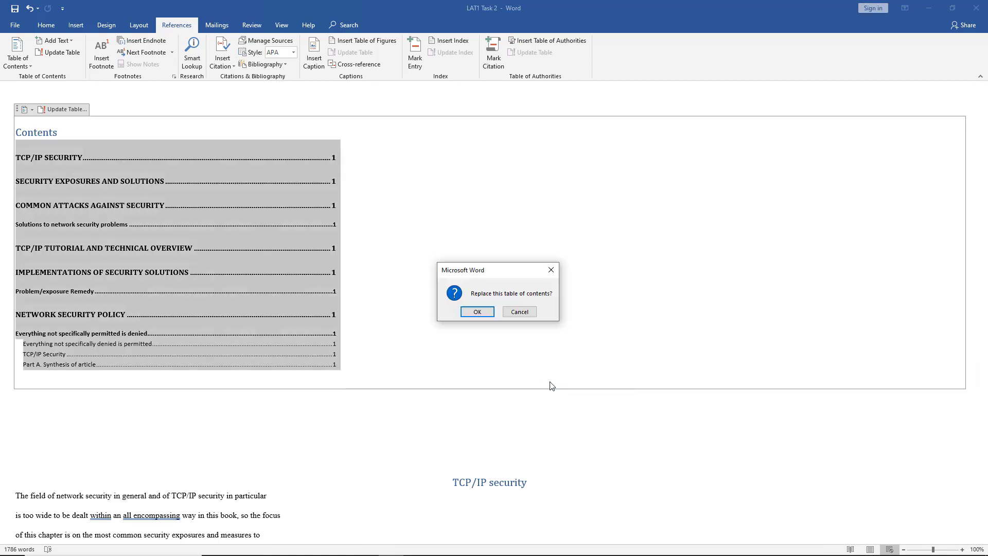
{"action": "left_click", "coordinate": [473, 311]}
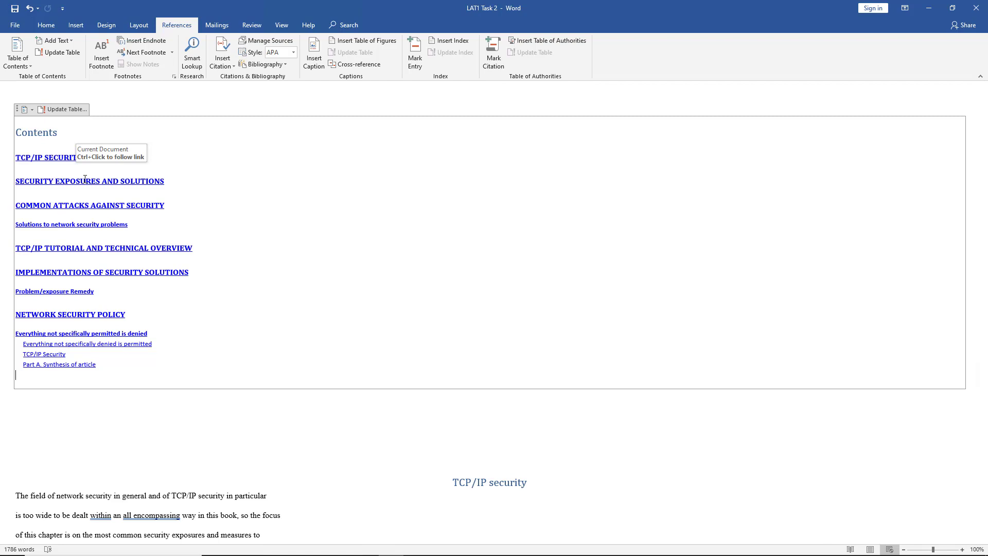
Follow the 'TCP/IP Tutorial and Technical Overview' contents link to jump to that heading.
{"action": "scroll", "coordinate": [171, 369], "scroll_direction": "down", "scroll_amount": 4}
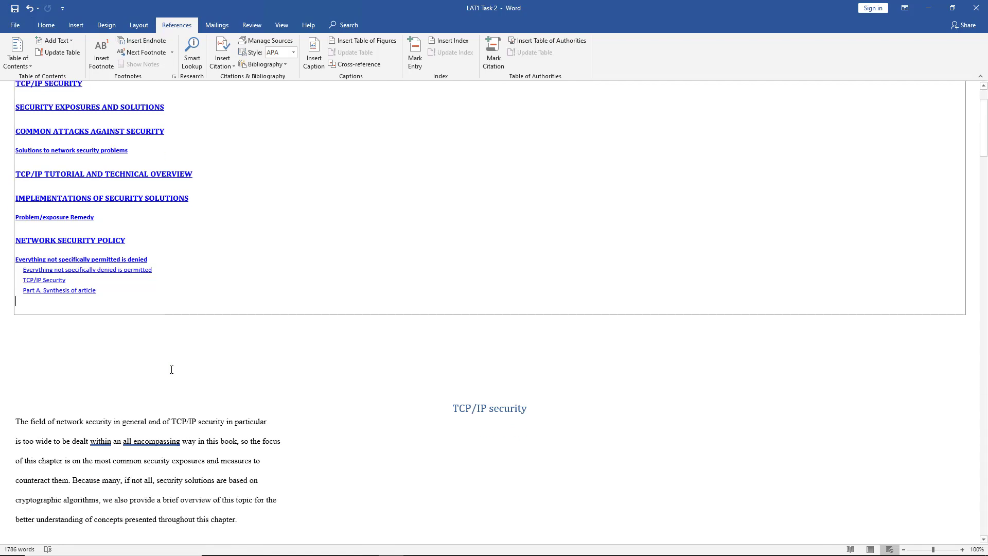
{"action": "scroll", "coordinate": [172, 369], "scroll_direction": "up", "scroll_amount": 2}
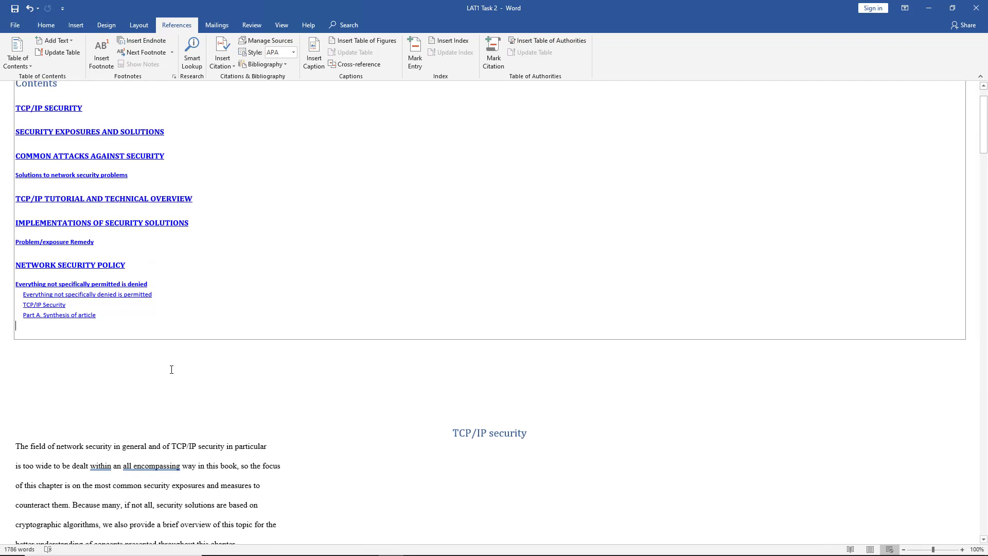
{"action": "scroll", "coordinate": [171, 370], "scroll_direction": "up", "scroll_amount": 2}
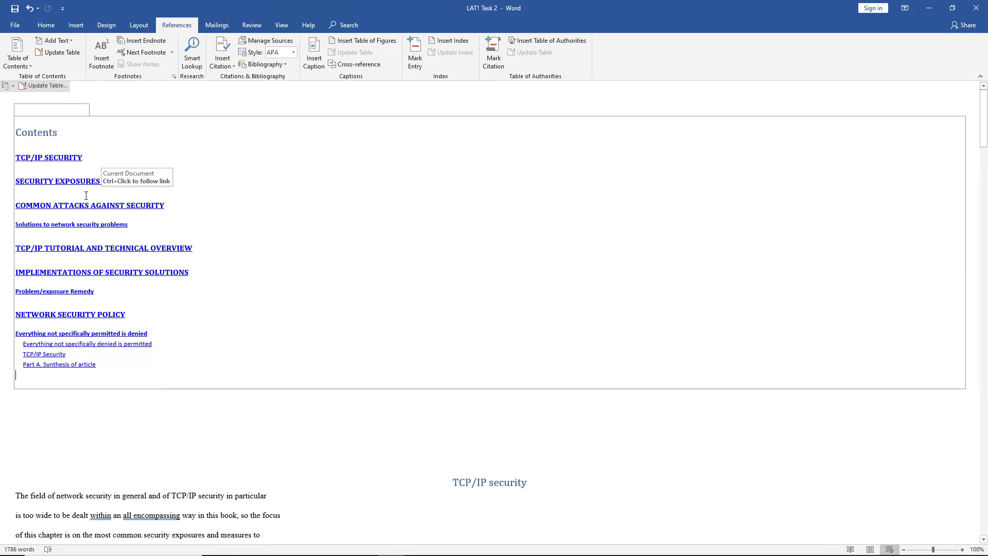
{"action": "left_click", "coordinate": [107, 251], "text": "ctrl"}
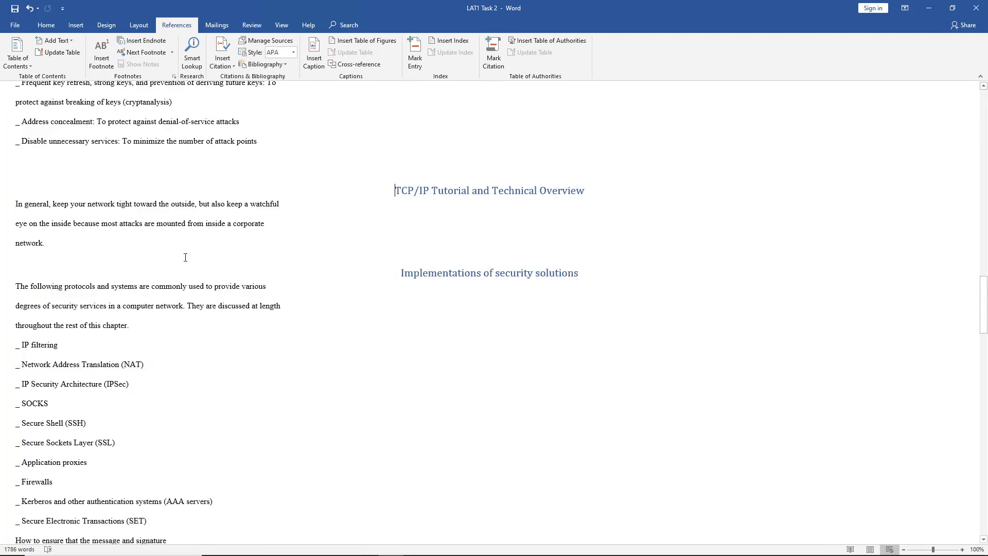
{"action": "scroll", "coordinate": [185, 257], "scroll_direction": "down", "scroll_amount": 2}
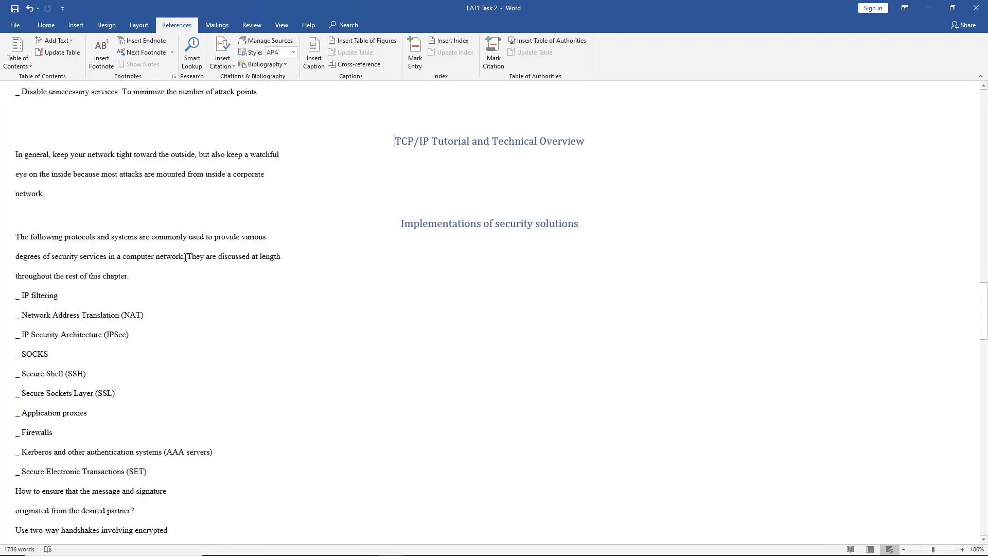
Save the document to the Desktop as a Web Page named LAT1 Task 2, then minimize Word.
{"action": "left_click", "coordinate": [15, 25]}
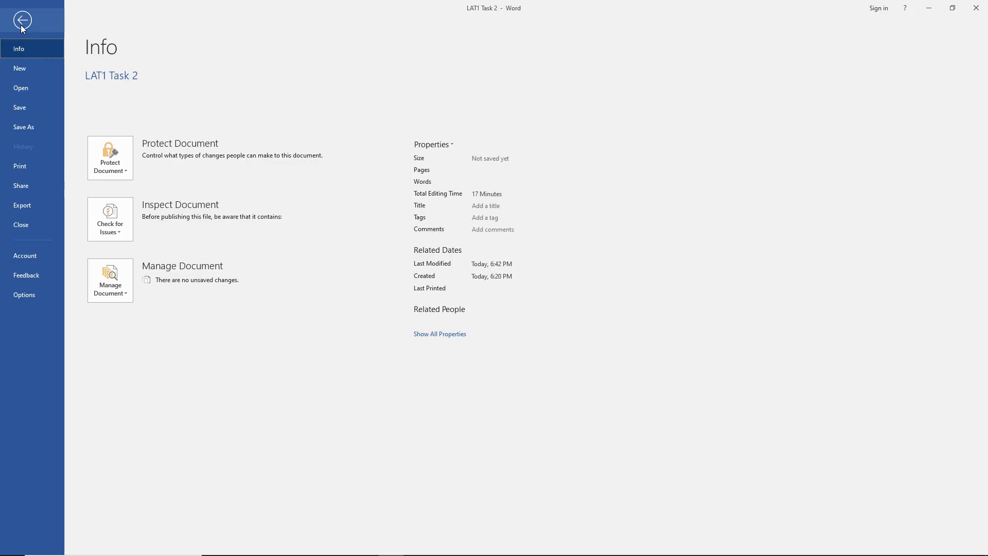
{"action": "left_click", "coordinate": [17, 125]}
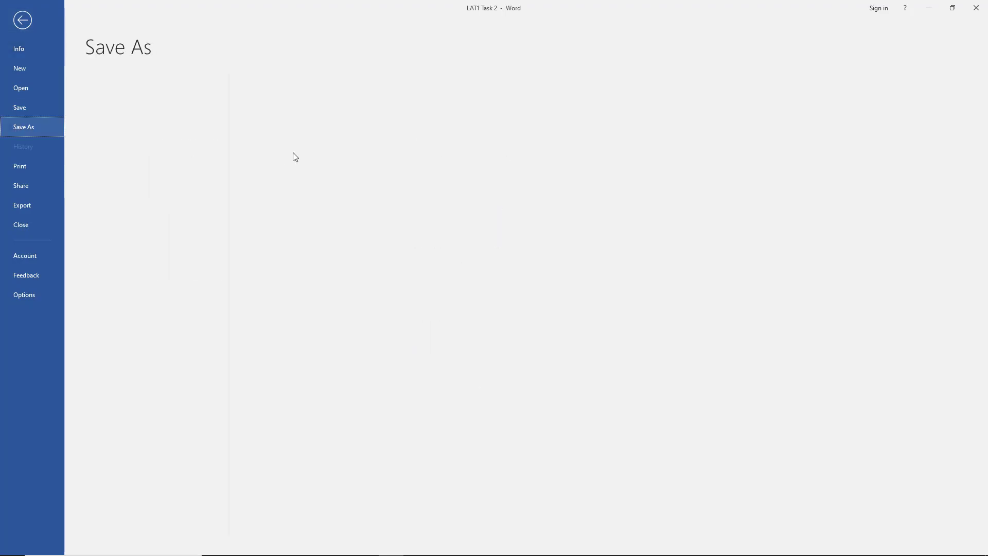
{"action": "left_click", "coordinate": [308, 120]}
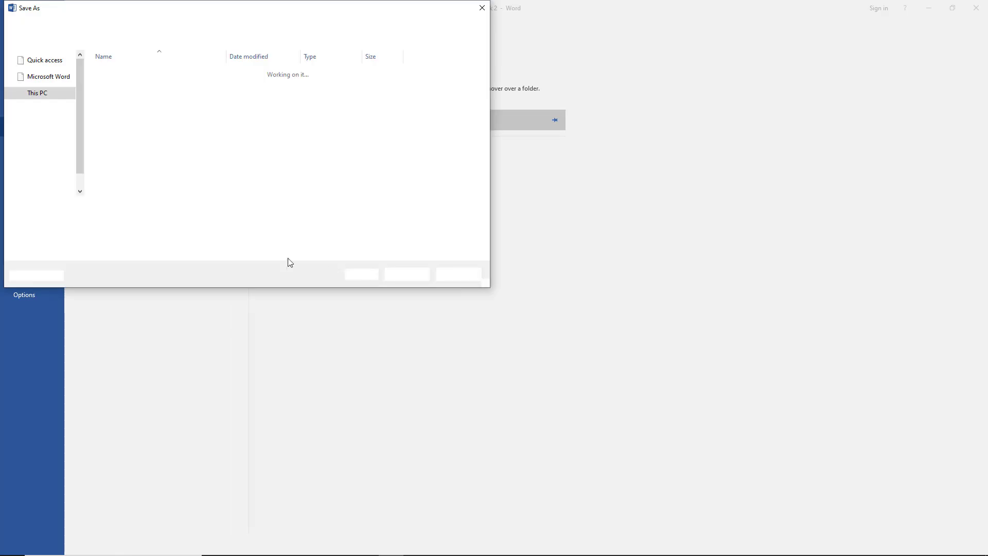
{"action": "left_click", "coordinate": [482, 220]}
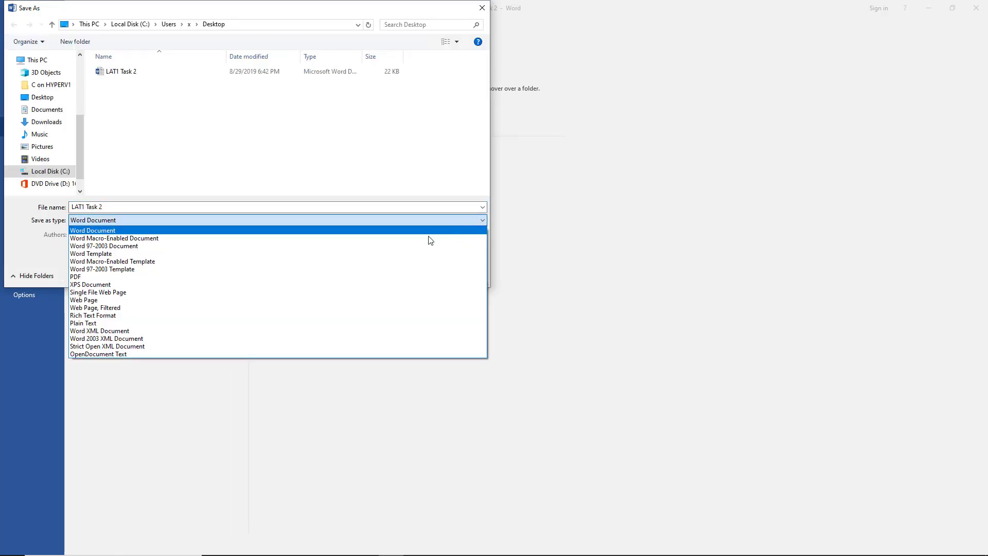
{"action": "left_click", "coordinate": [332, 299]}
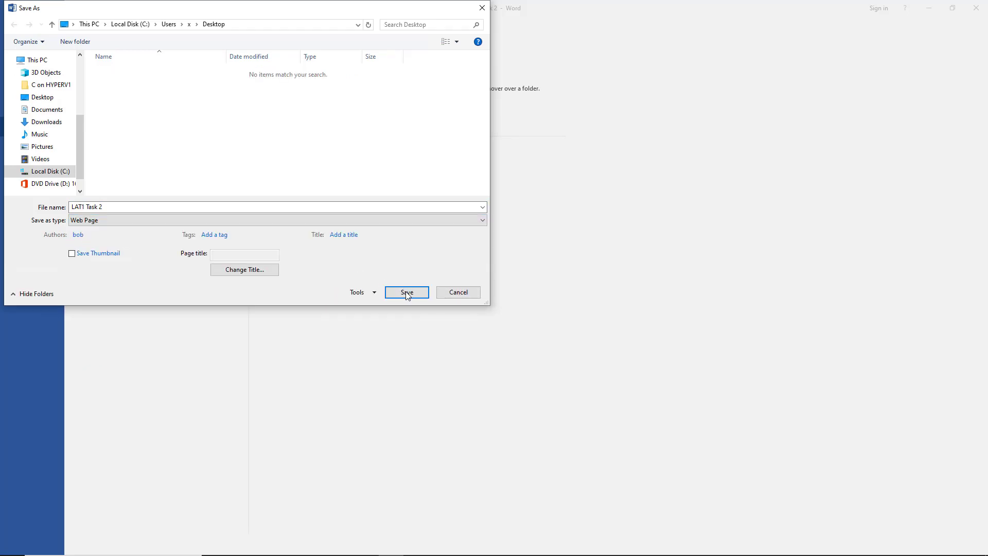
{"action": "left_click", "coordinate": [407, 292]}
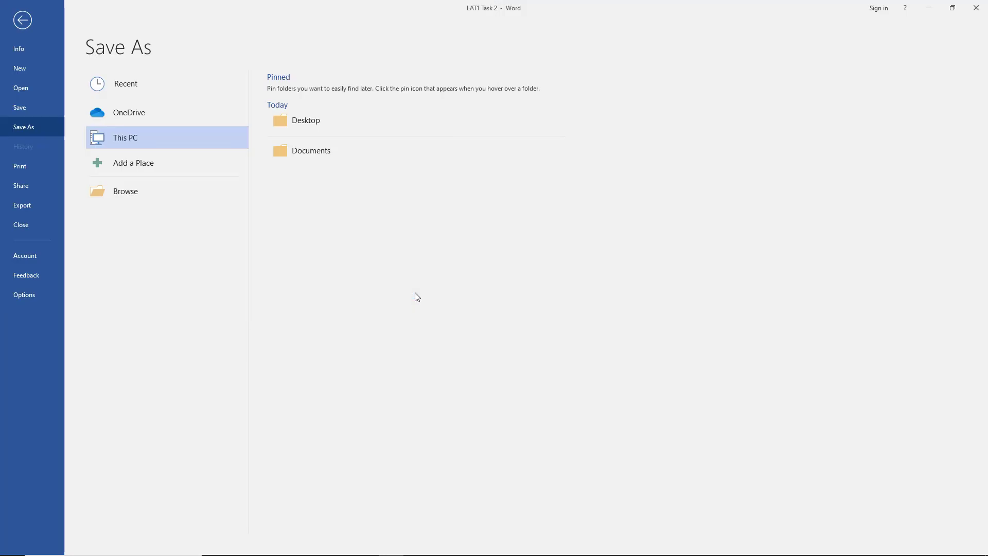
{"action": "left_click", "coordinate": [927, 11]}
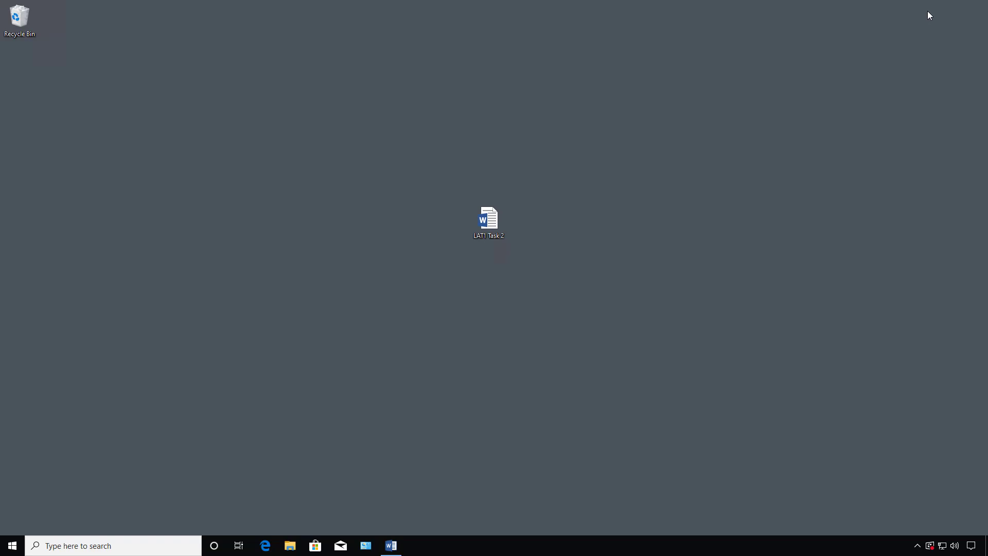
Open the LAT1 Task 2 web page from the desktop in Firefox.
{"action": "left_click_drag", "start_coordinate": [26, 123], "coordinate": [433, 219]}
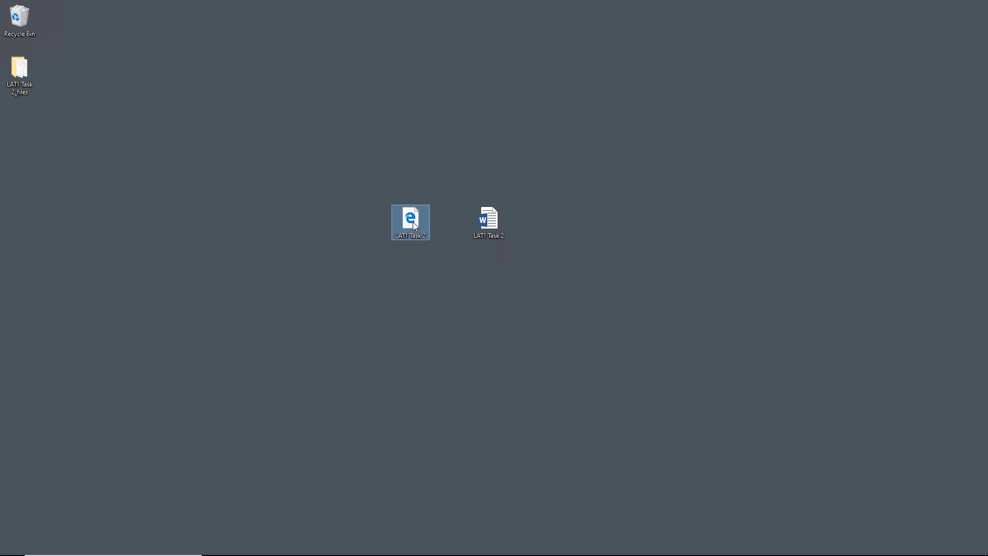
{"action": "right_click", "coordinate": [412, 219]}
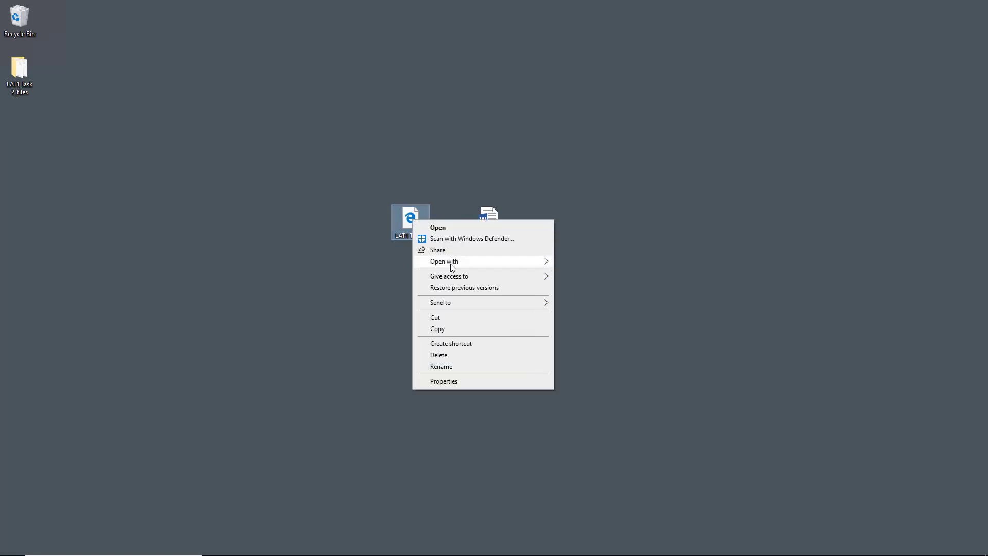
{"action": "mouse_move", "coordinate": [503, 266]}
{"action": "left_click", "coordinate": [577, 261]}
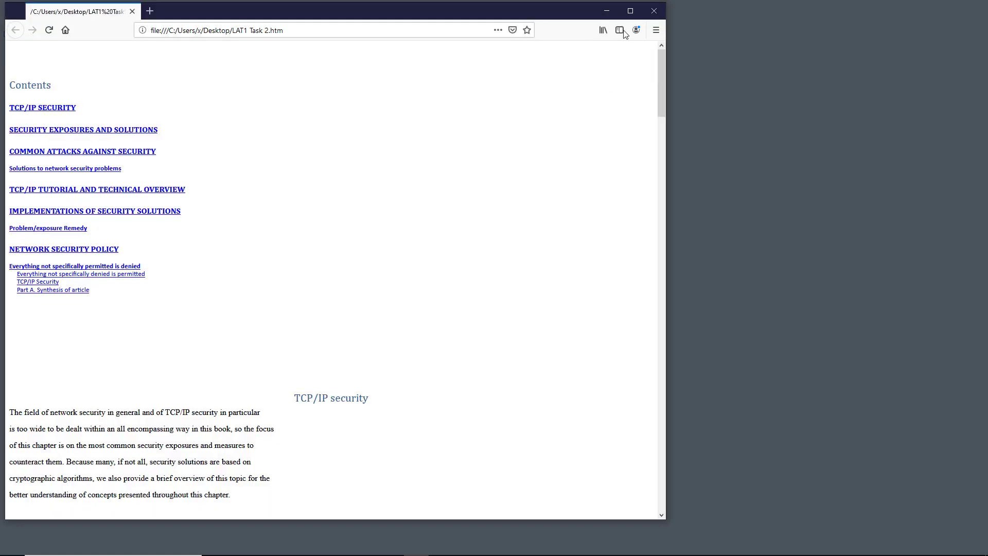
Dismiss the default-browser prompt, follow the Security exposures and solutions link, and maximize Firefox.
{"action": "left_click", "coordinate": [387, 291]}
{"action": "left_click", "coordinate": [116, 131]}
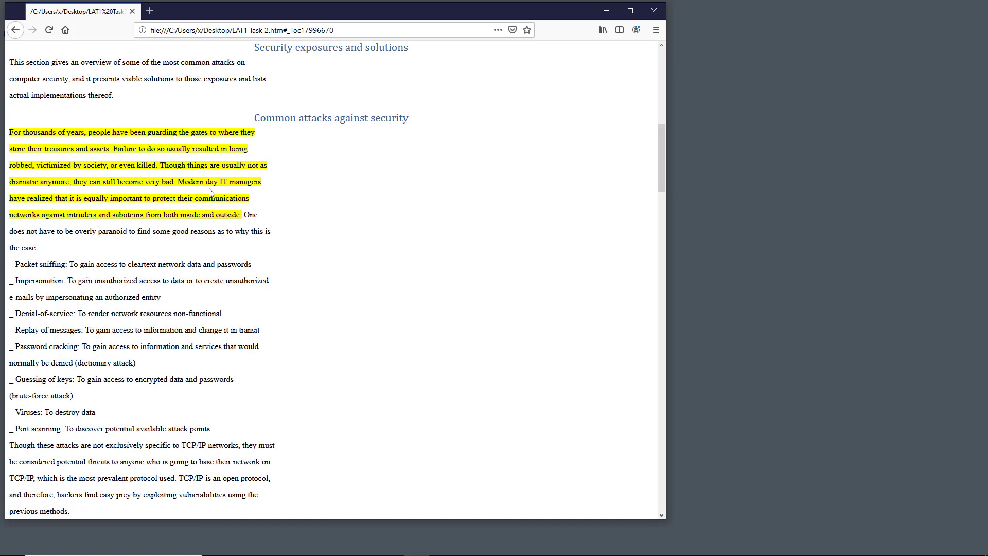
{"action": "key", "text": "super+Up"}
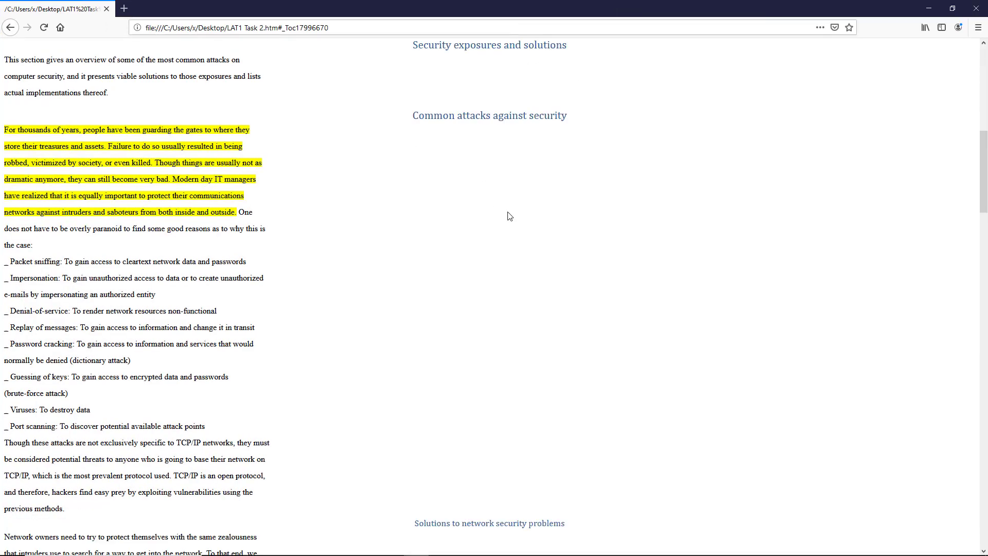
{"action": "scroll", "coordinate": [493, 295], "scroll_direction": "up", "scroll_amount": 4}
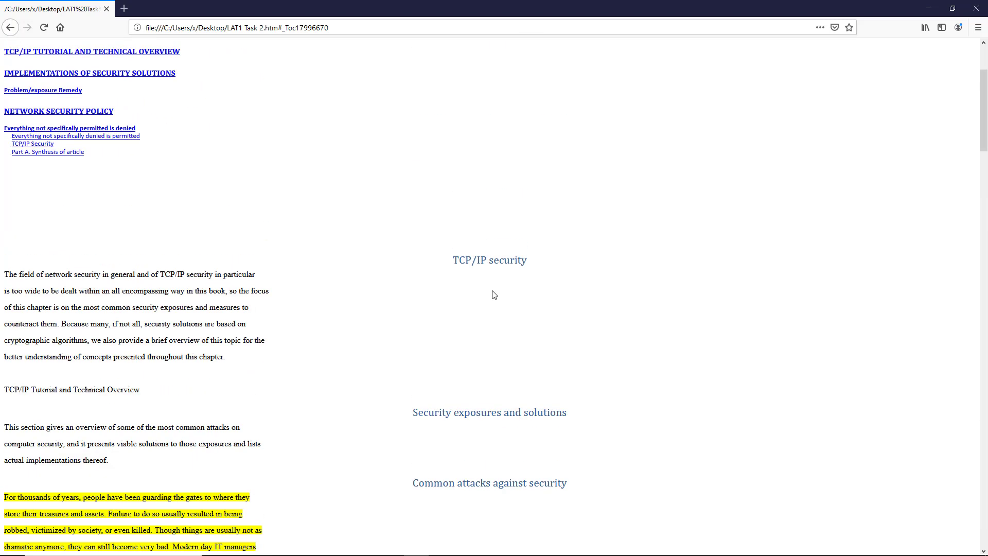